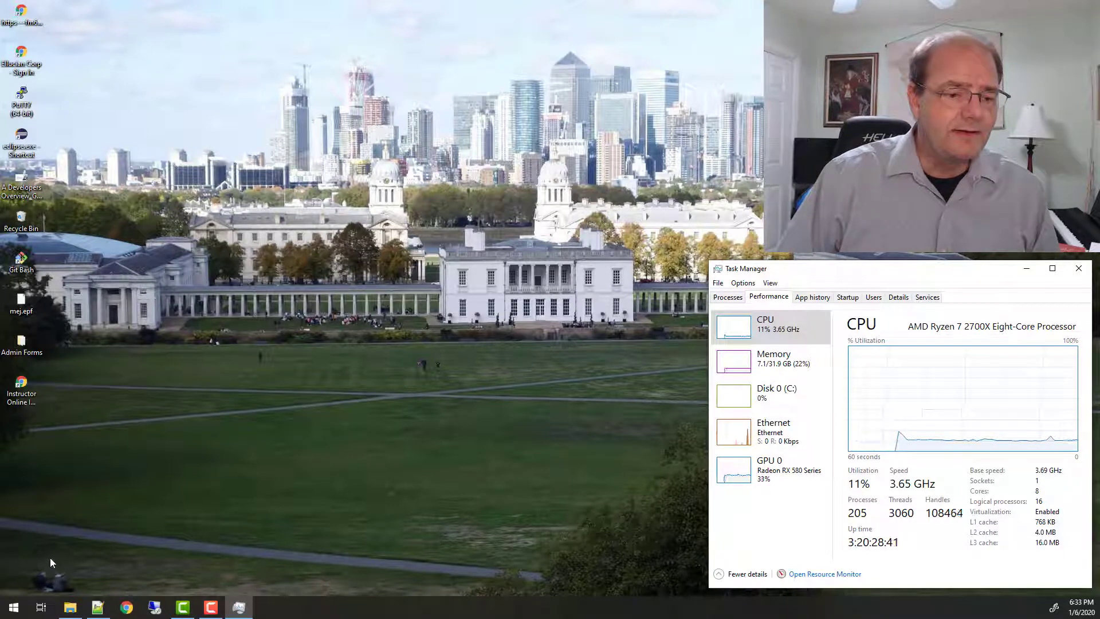
pyautogui.click(14, 607)
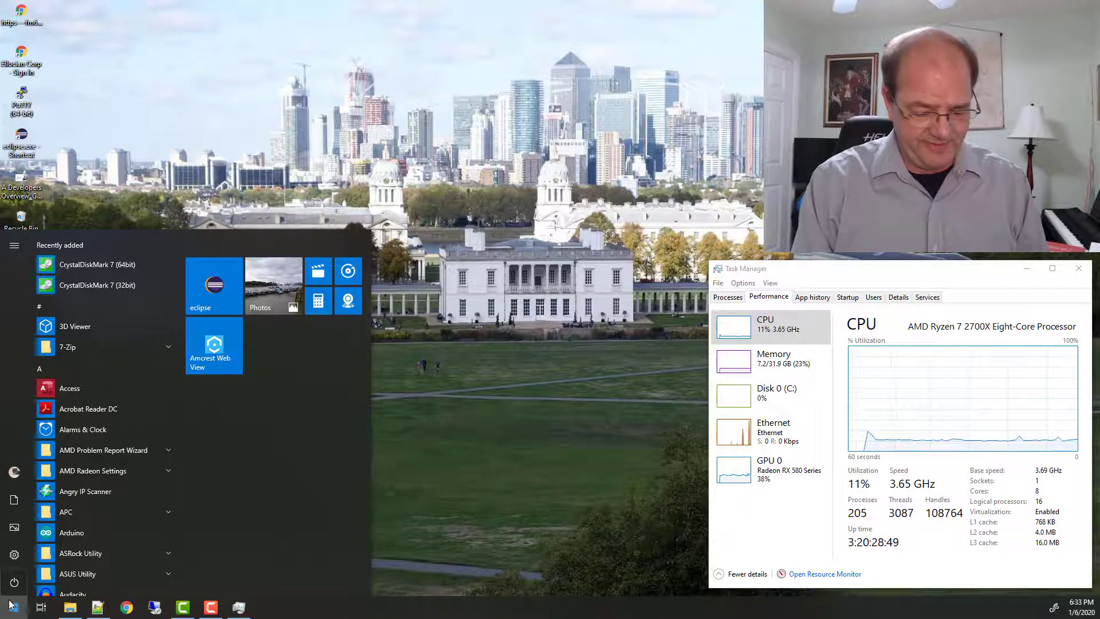
pyautogui.write('system inform')
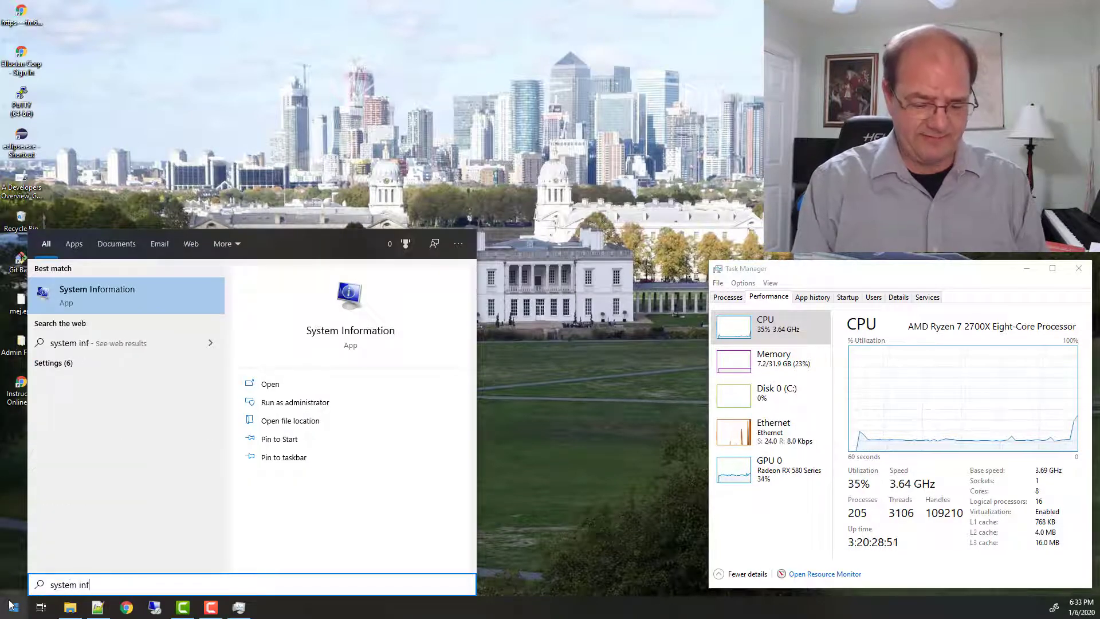
pyautogui.click(136, 288)
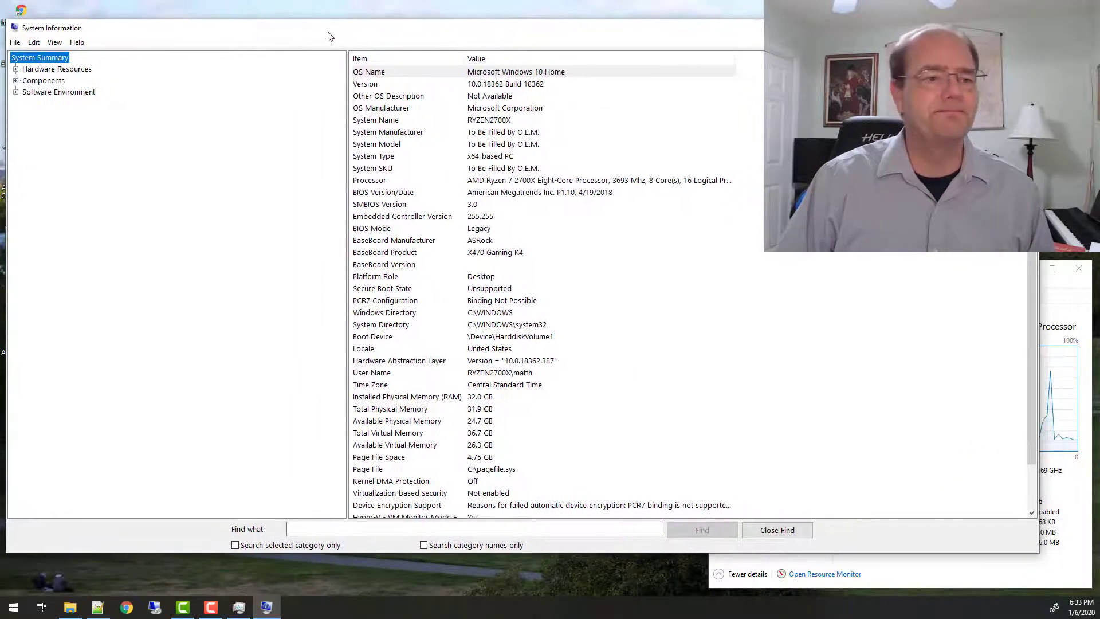
pyautogui.moveTo(347, 117); pyautogui.dragTo(165, 121)
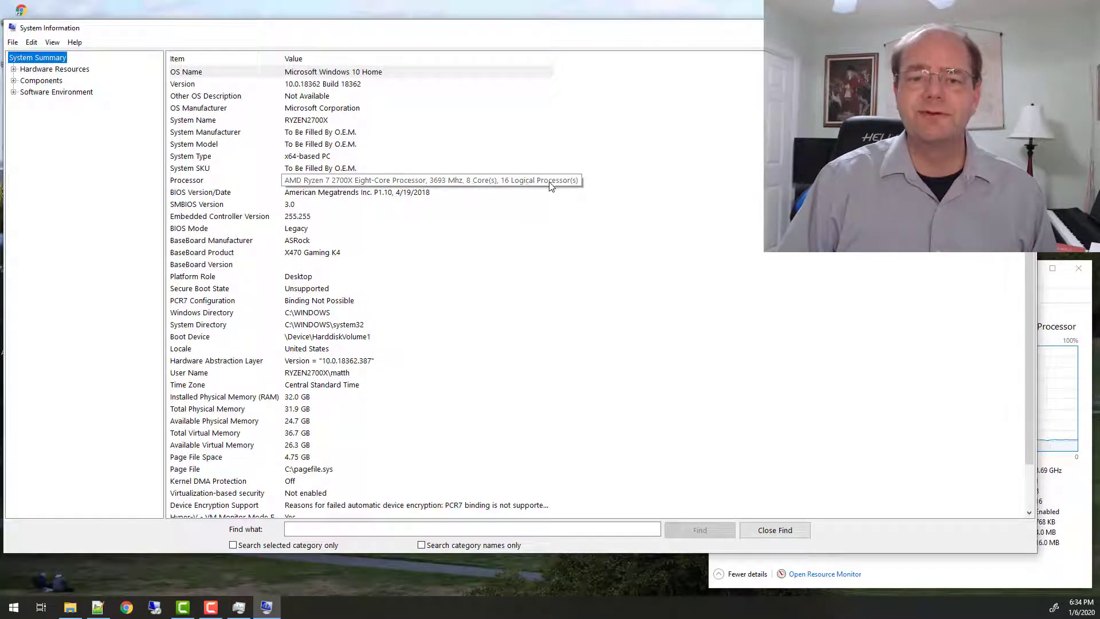
pyautogui.moveTo(1030, 206); pyautogui.dragTo(1033, 256)
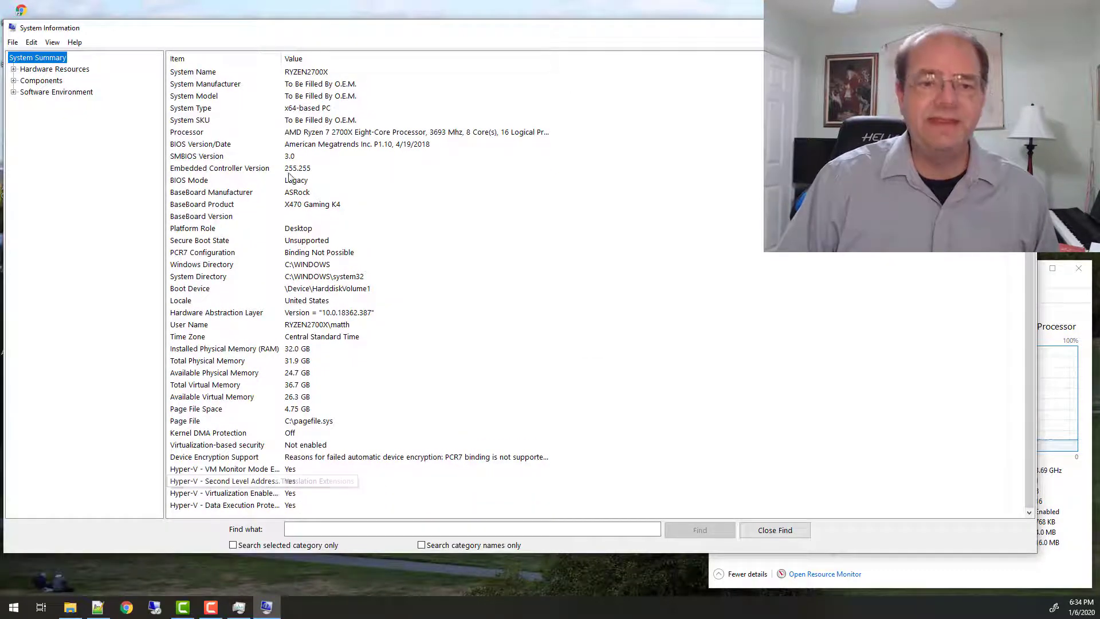
pyautogui.moveTo(282, 62); pyautogui.dragTo(378, 62)
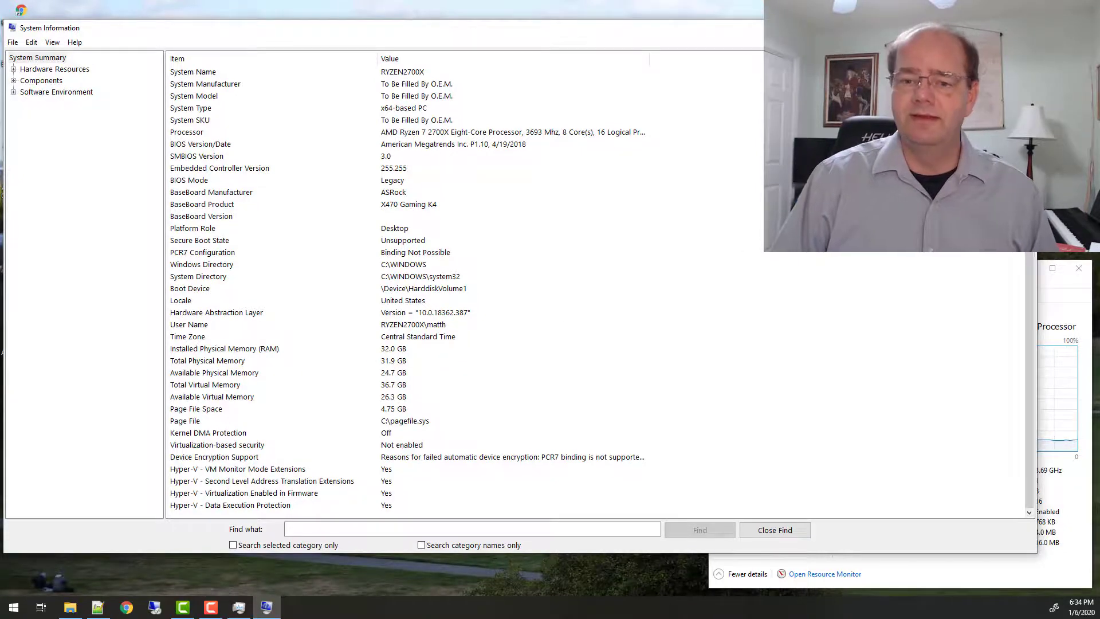
pyautogui.click(1024, 27)
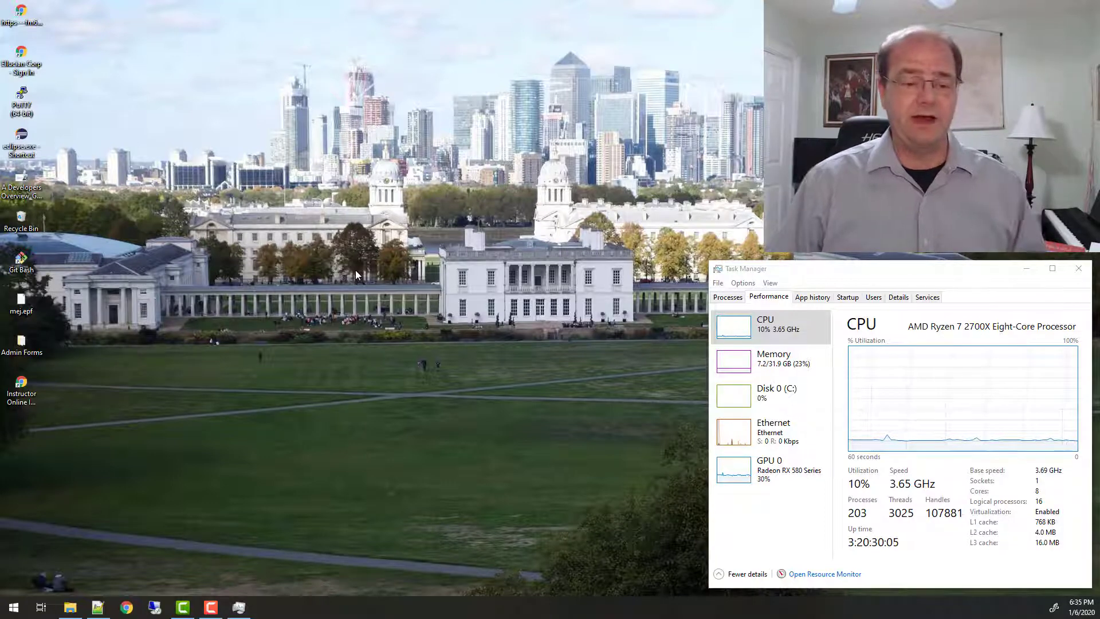
# - Search 'download virtualbox' in Chrome and open the 'Downloads – Oracle VM VirtualBox' result
pyautogui.click(128, 609)
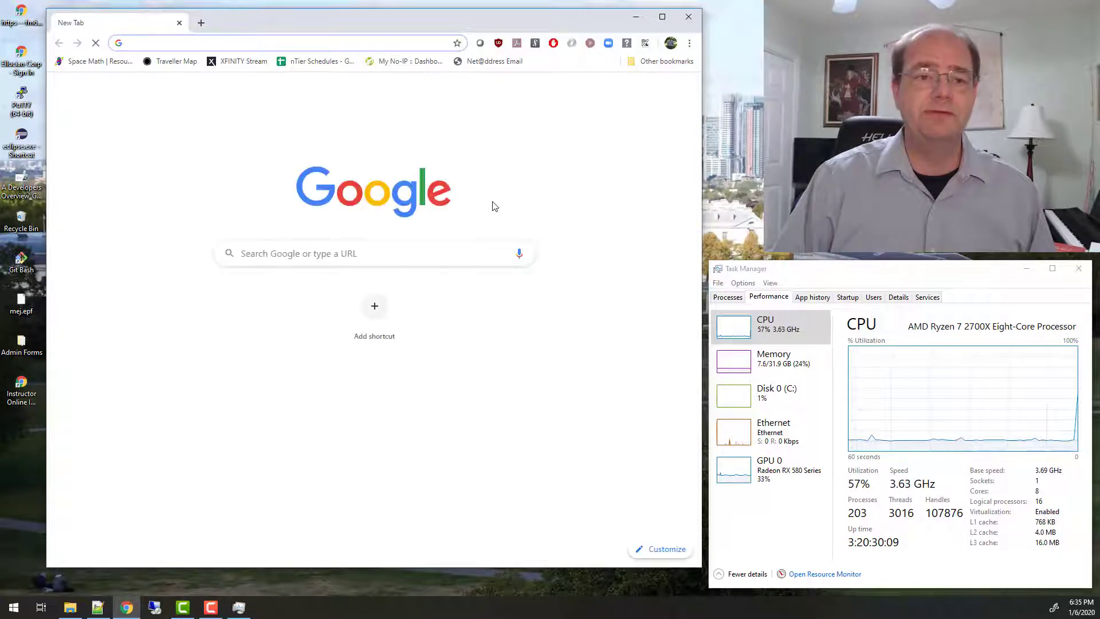
pyautogui.click(247, 37)
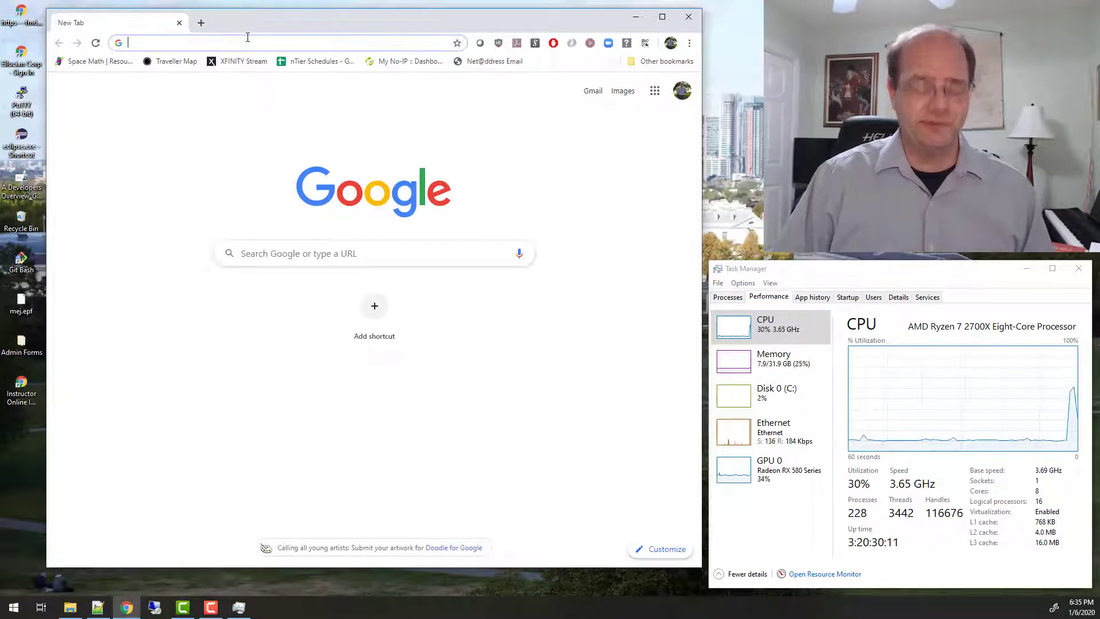
pyautogui.write('downloa')
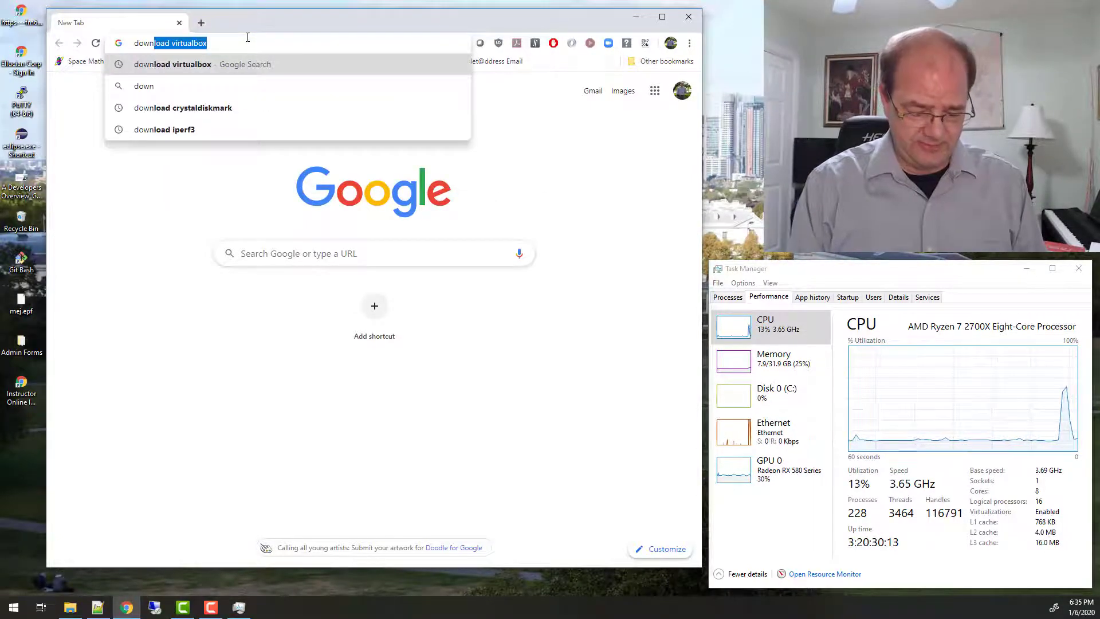
pyautogui.write('d vir')
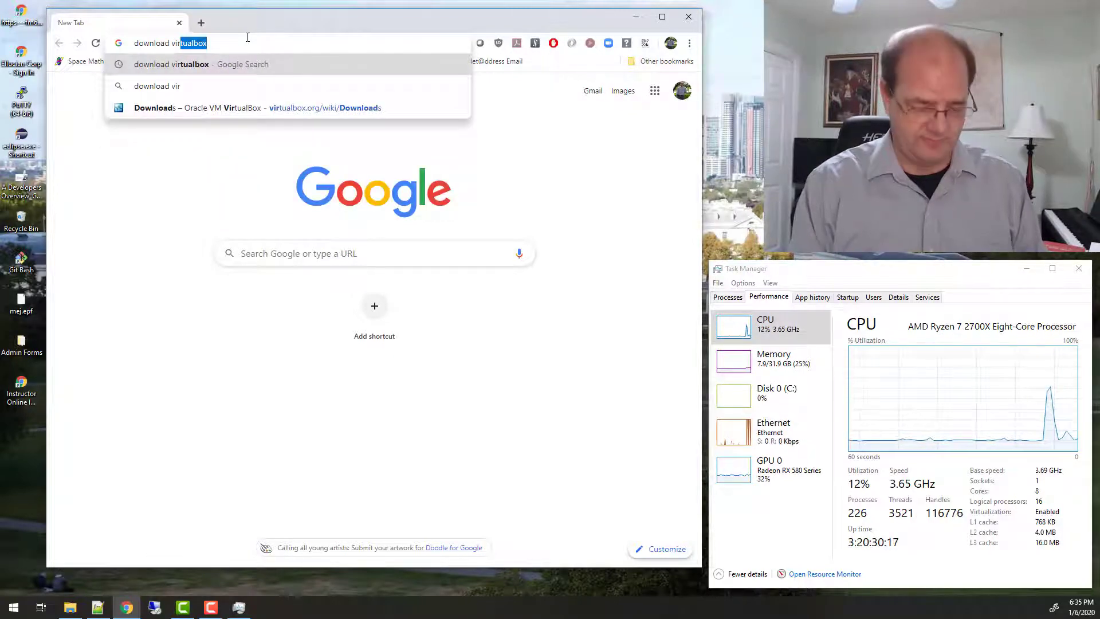
pyautogui.press('Return')
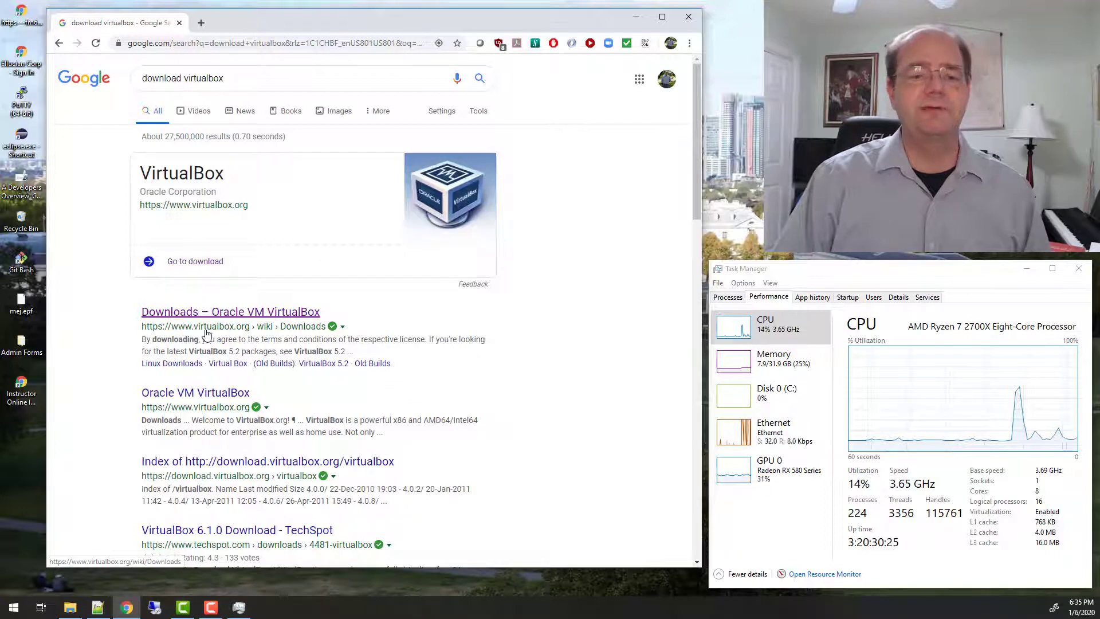
pyautogui.click(244, 314)
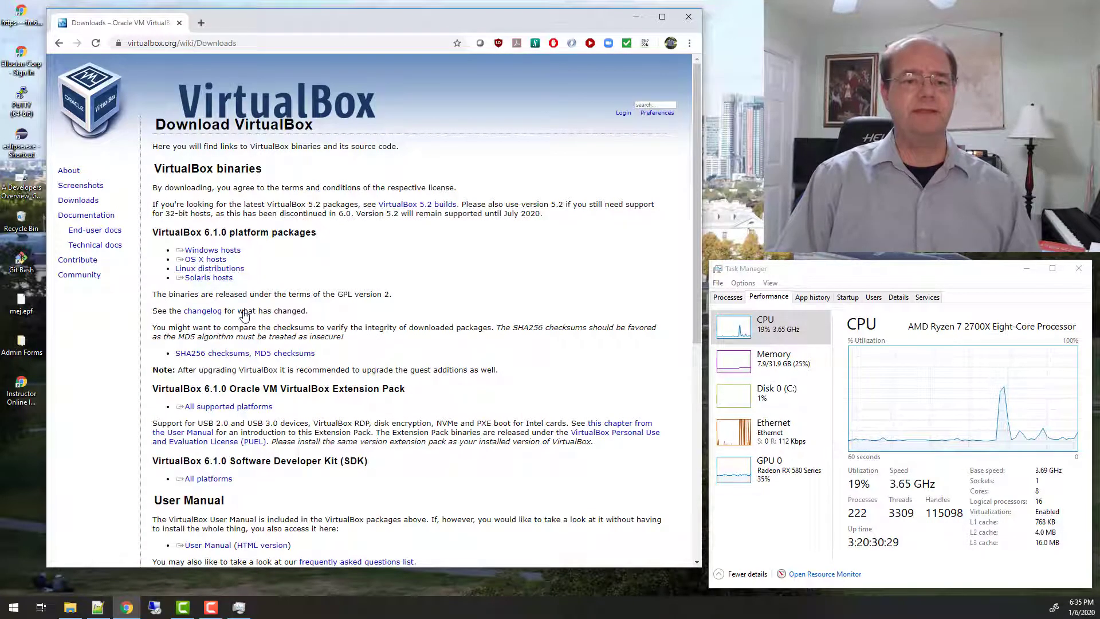
# - Download the VirtualBox 6.1.0 Windows hosts installer, noting the Extension Pack and PUEL licence text
pyautogui.click(208, 251)
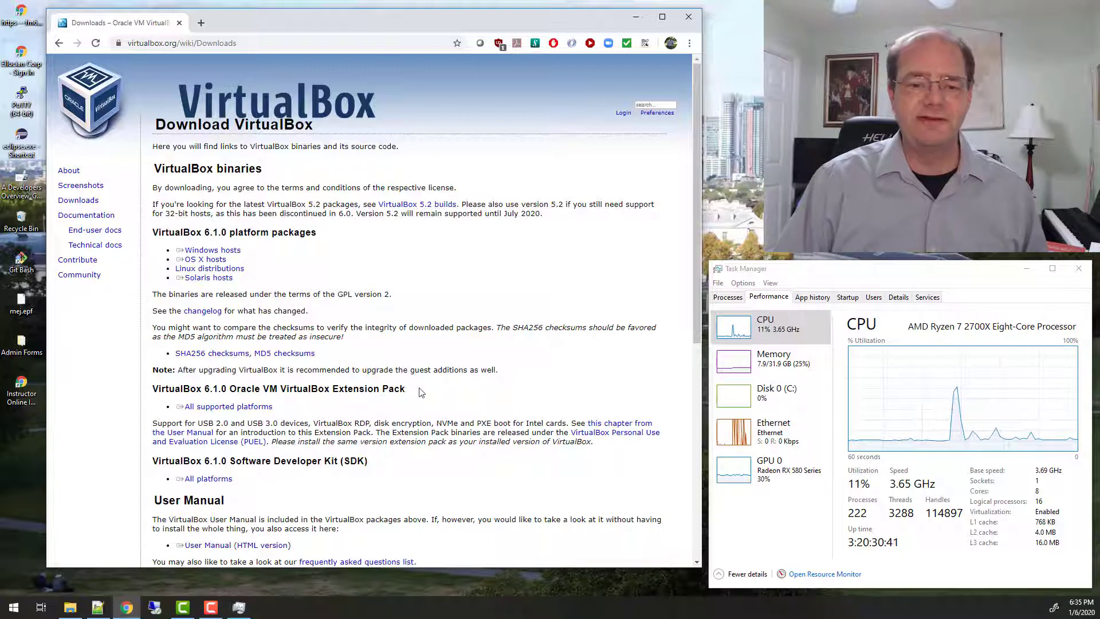
pyautogui.moveTo(421, 391); pyautogui.dragTo(147, 390)
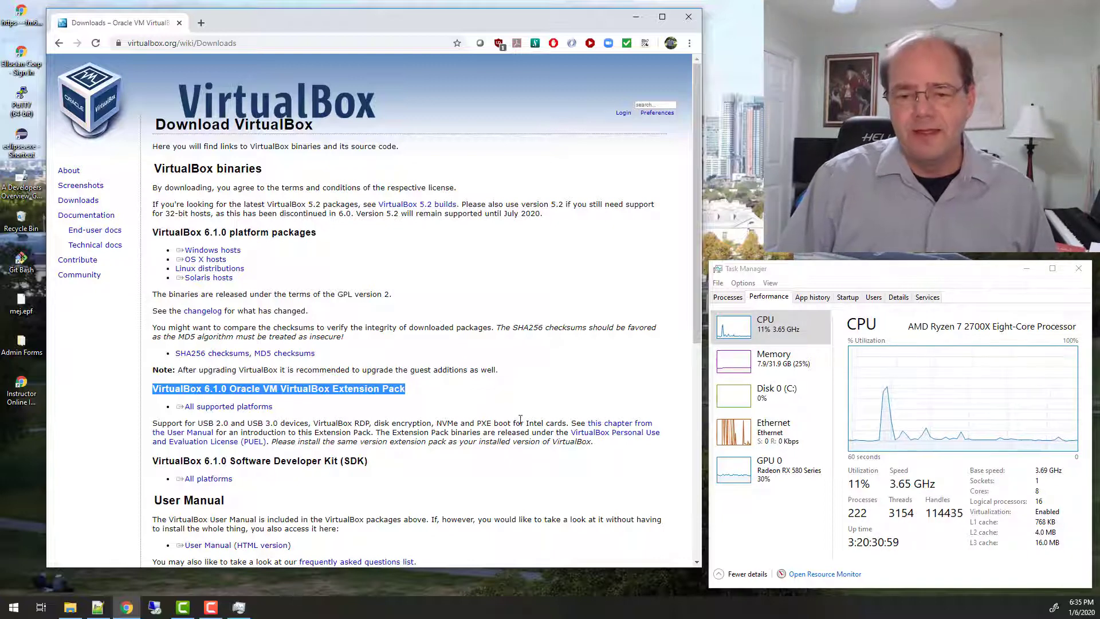
pyautogui.moveTo(569, 434); pyautogui.dragTo(268, 441)
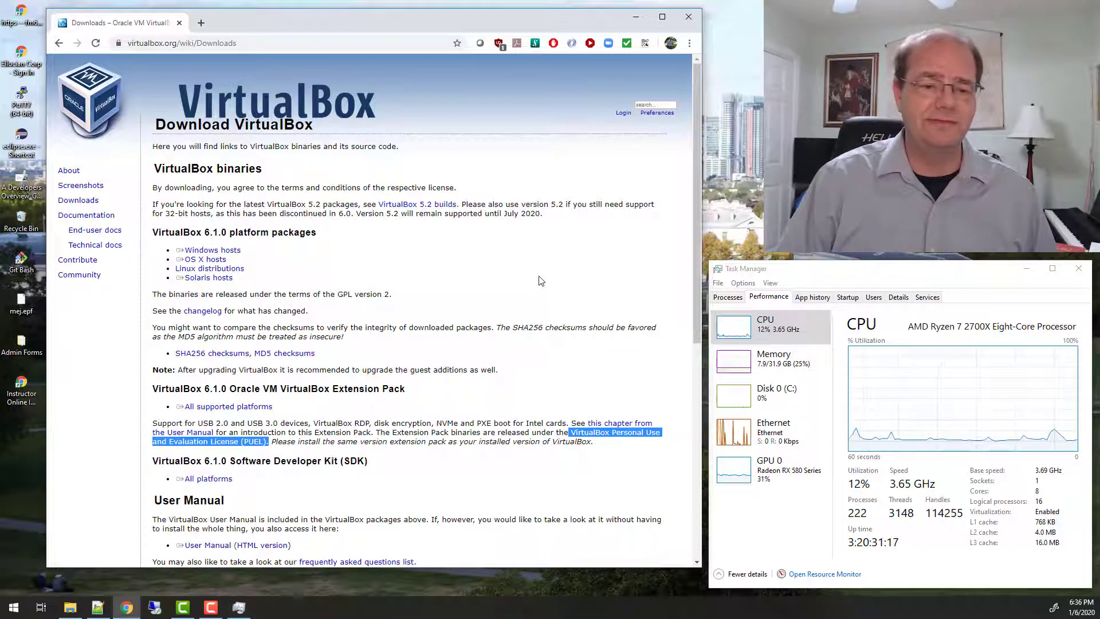
pyautogui.click(235, 252)
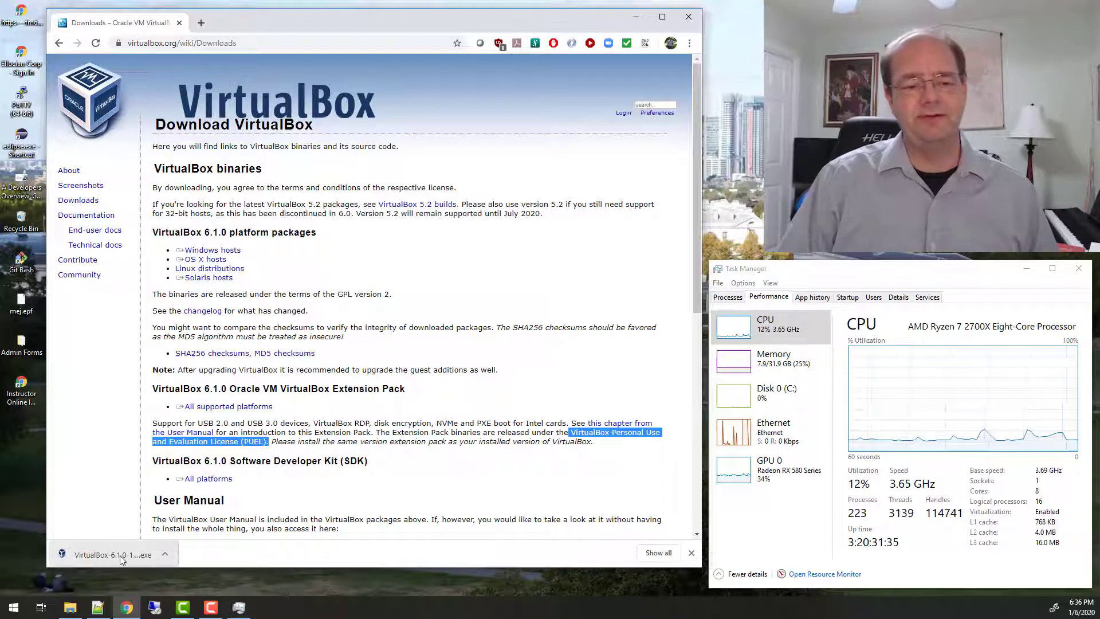
# - Run the VirtualBox 6.1.0 installer, keeping default features and shortcuts and accepting the network interfaces warning
pyautogui.click(121, 554)
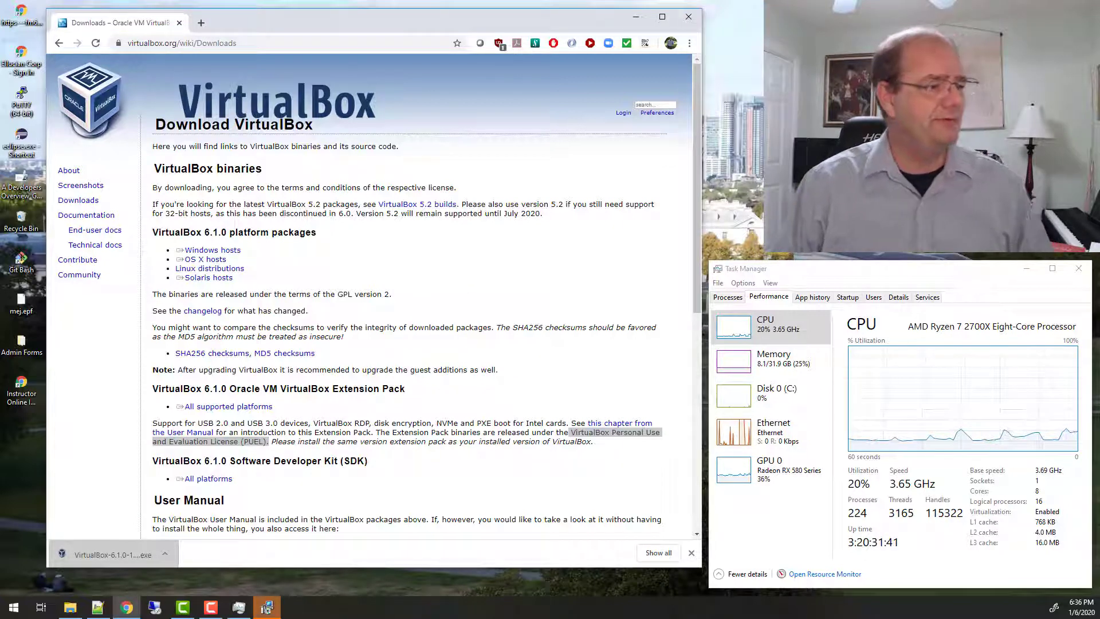
pyautogui.moveTo(0, 172); pyautogui.dragTo(514, 150)
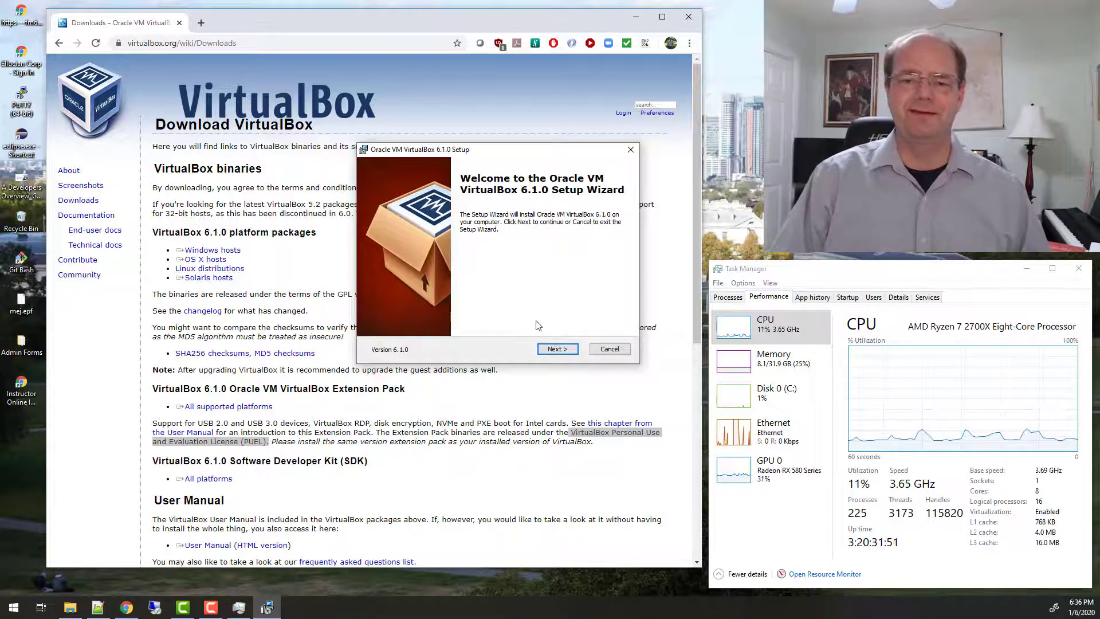
pyautogui.click(555, 349)
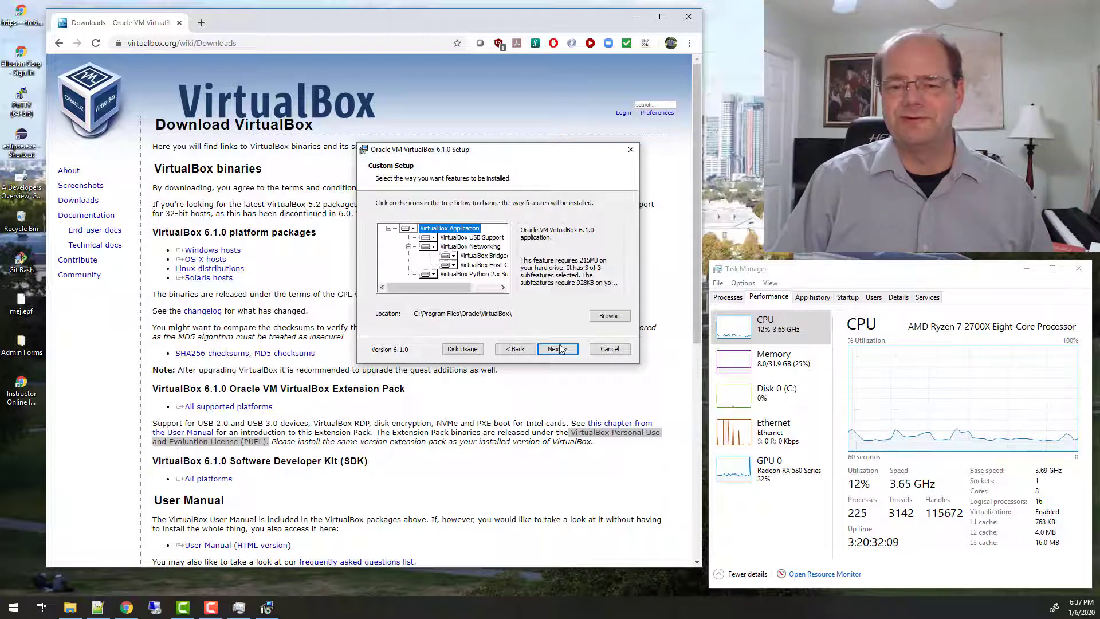
pyautogui.click(557, 349)
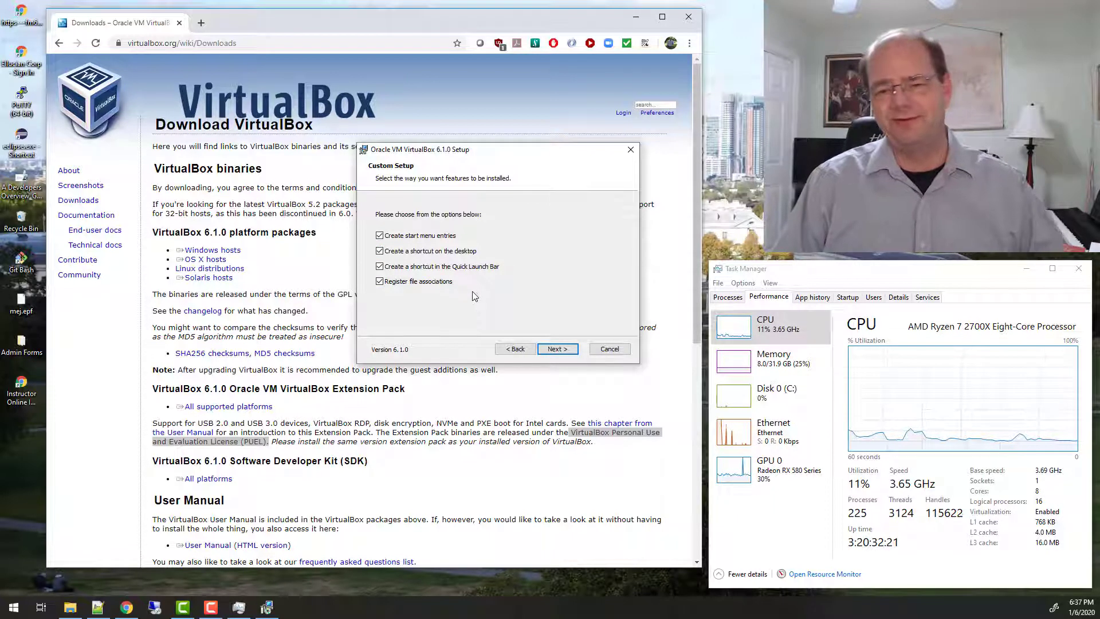
pyautogui.click(559, 350)
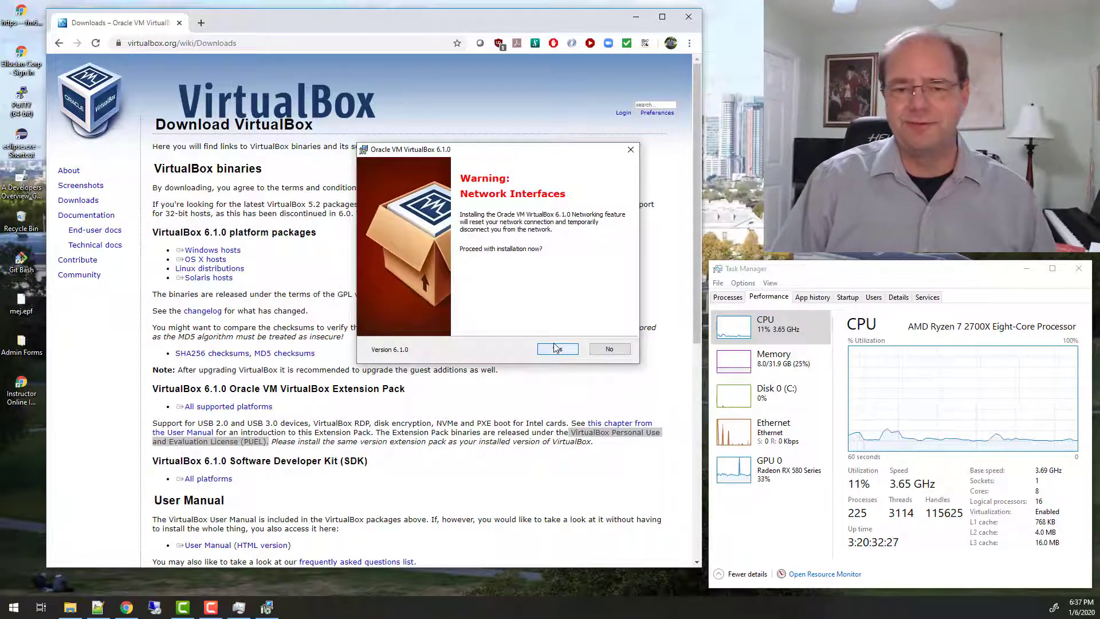
pyautogui.click(555, 347)
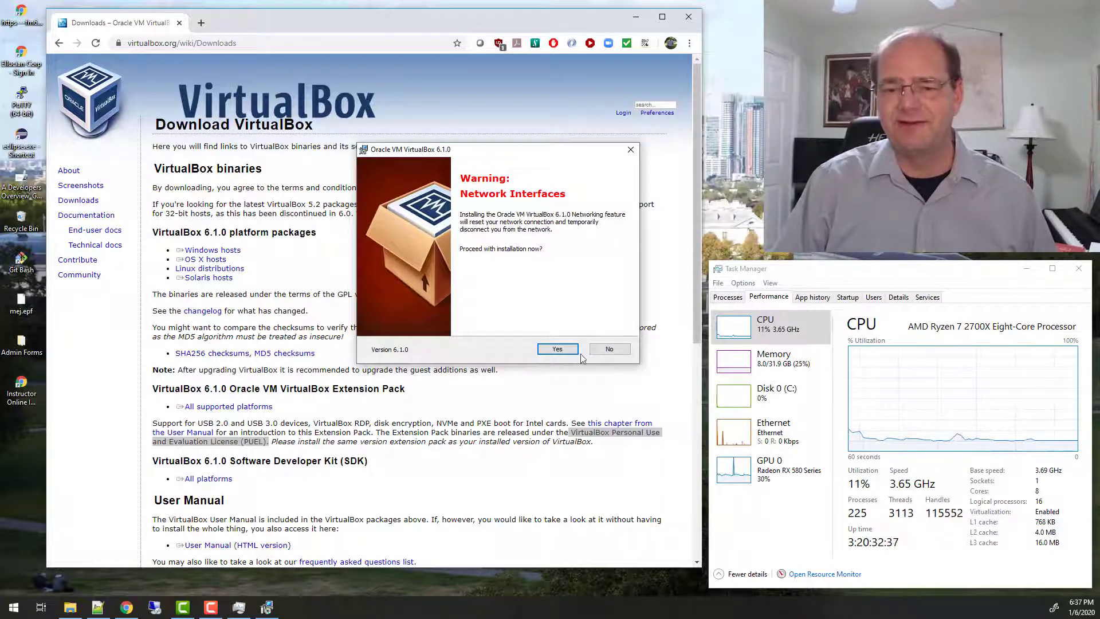
pyautogui.click(559, 349)
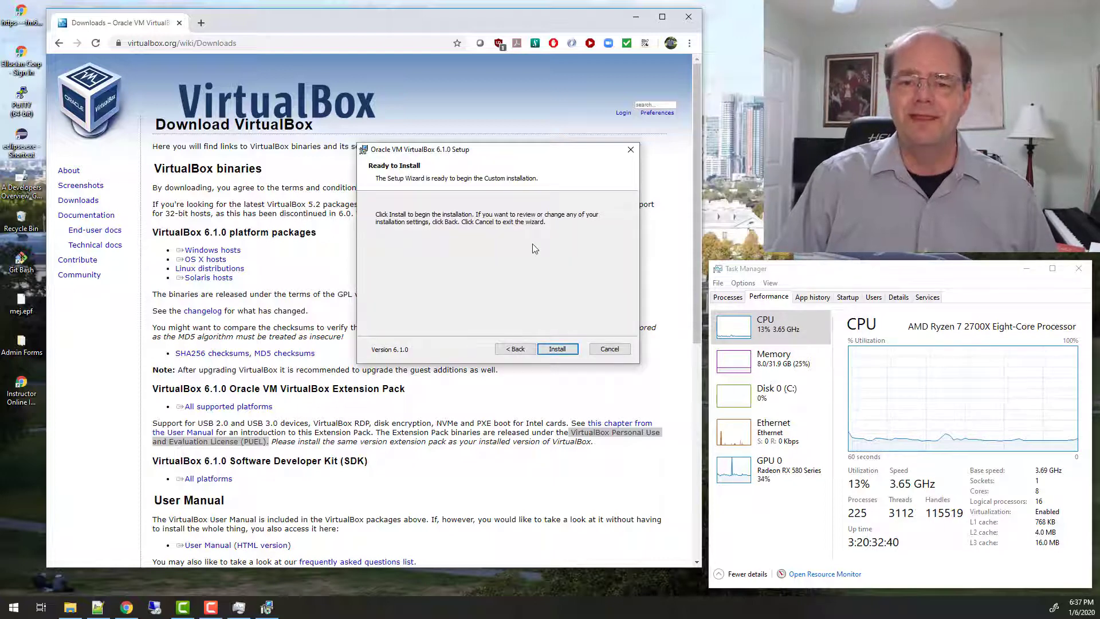
# - Install VirtualBox 6.1.0 and finish the setup wizard once installation completes
pyautogui.click(559, 349)
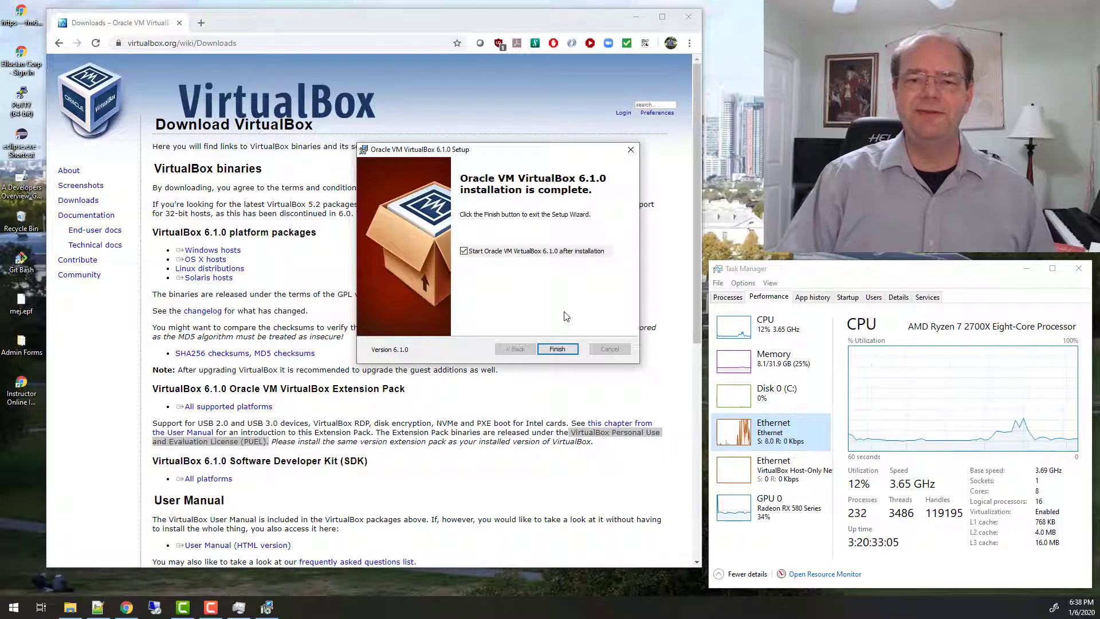
pyautogui.click(558, 350)
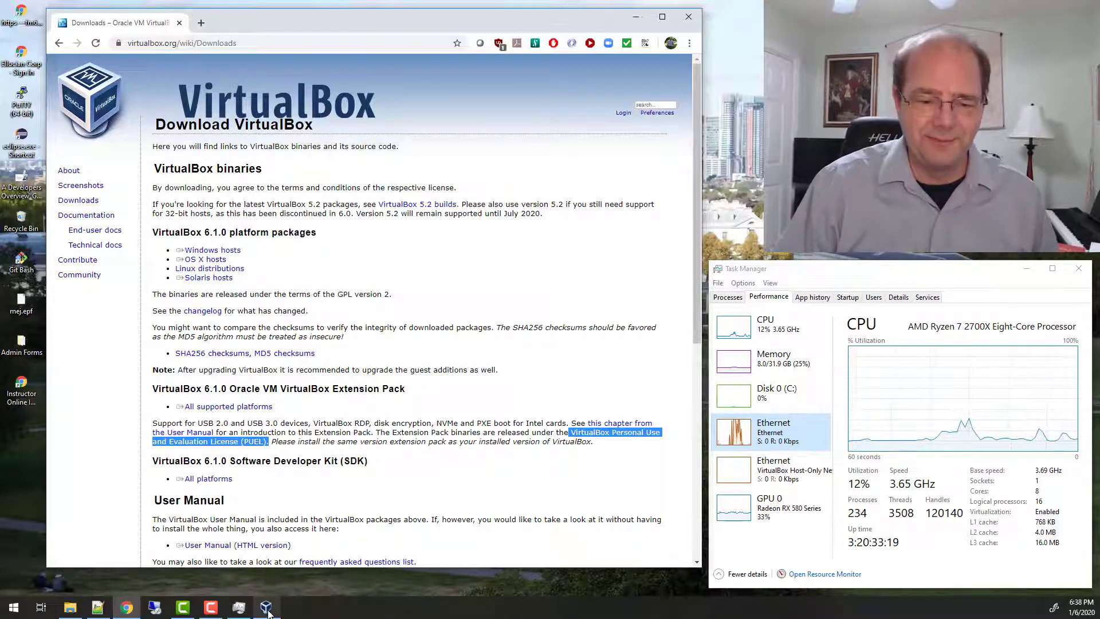
# - Bring the VirtualBox Manager forward from the taskbar and close its window
pyautogui.moveTo(269, 613)
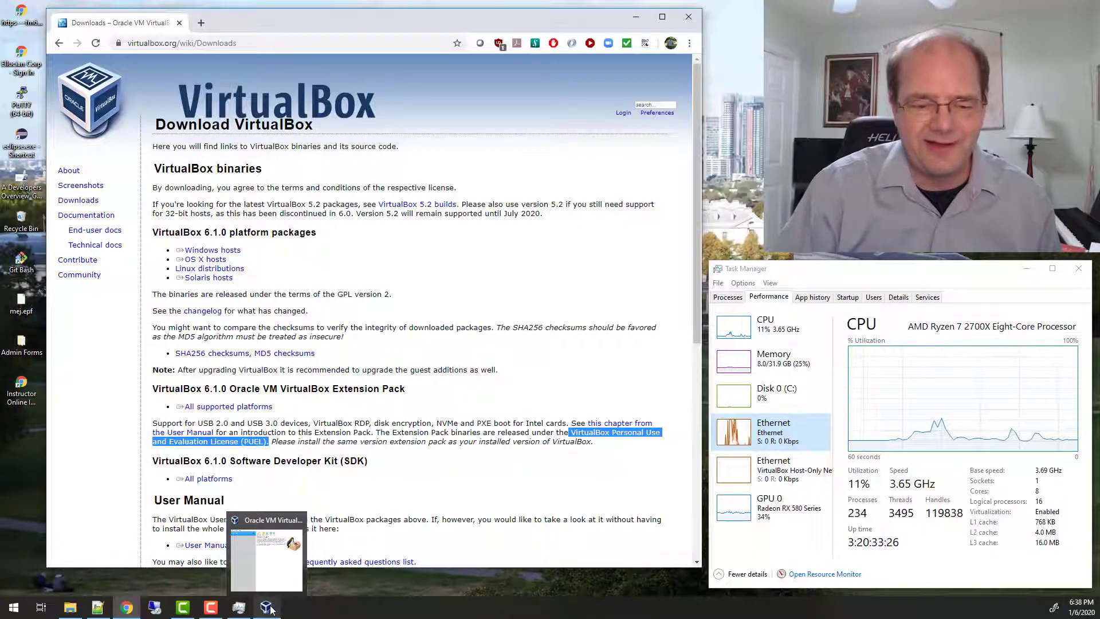
pyautogui.click(272, 609)
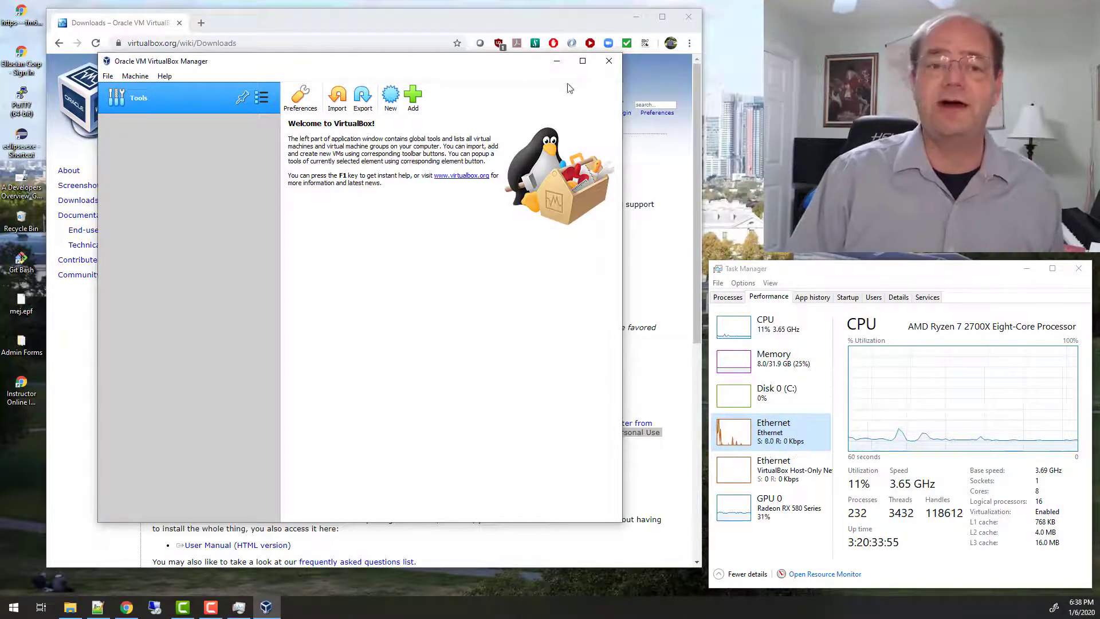
pyautogui.click(609, 61)
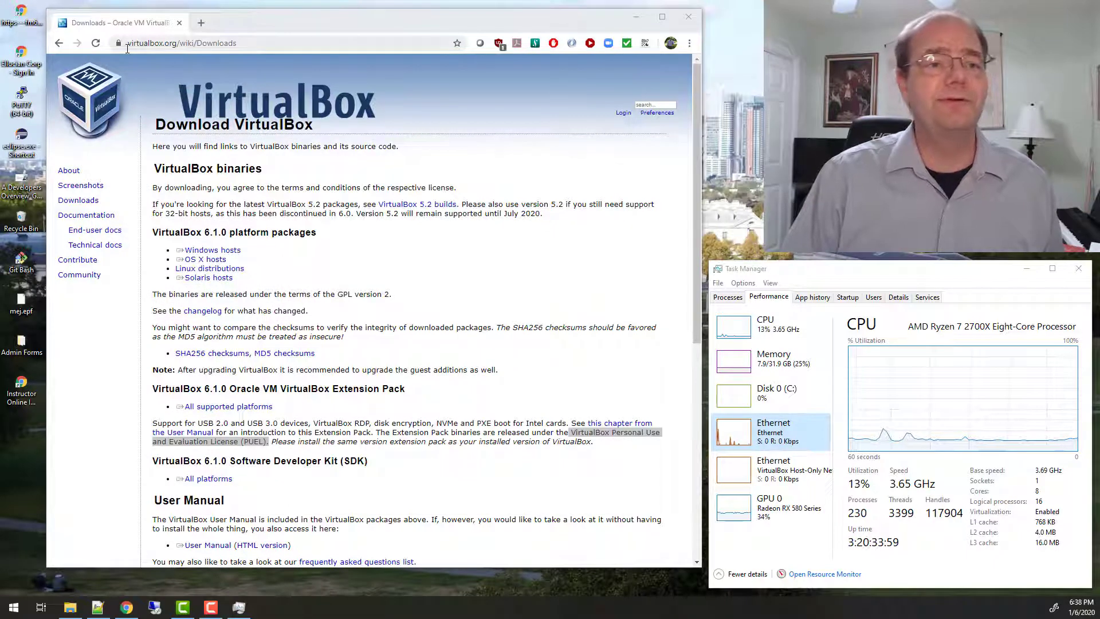
pyautogui.moveTo(236, 43); pyautogui.dragTo(110, 44)
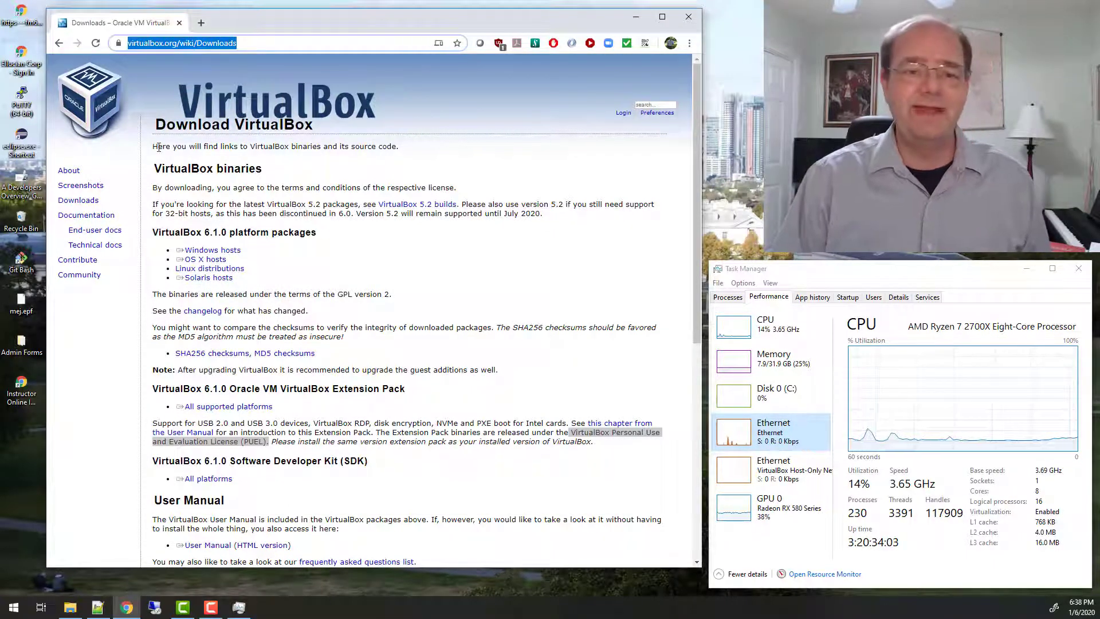
pyautogui.click(272, 43)
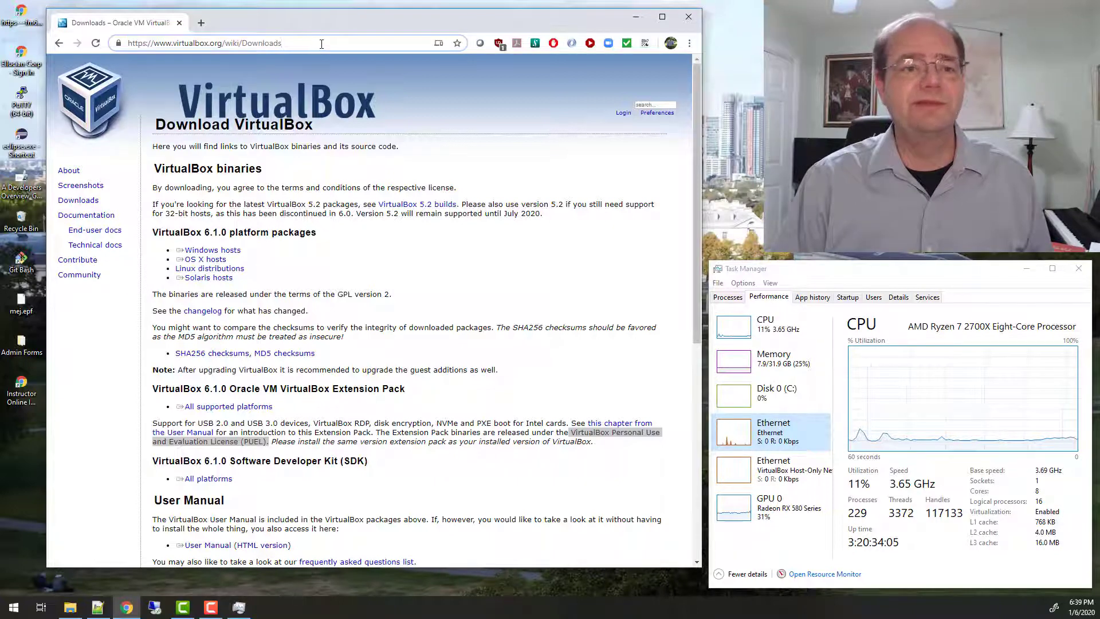
pyautogui.moveTo(322, 44); pyautogui.dragTo(108, 55)
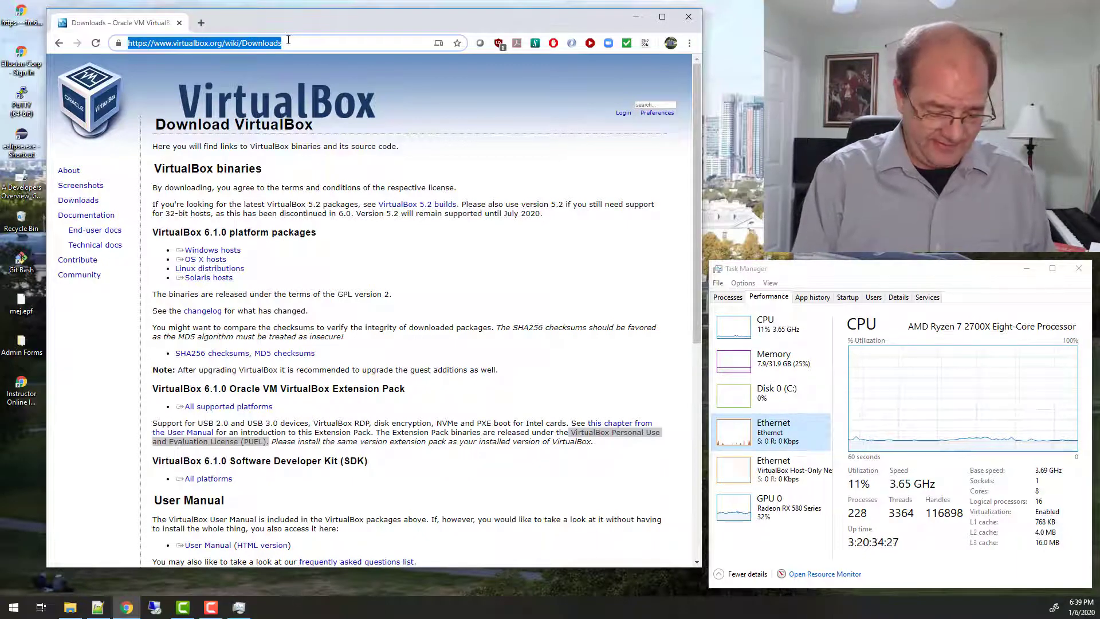
pyautogui.write('http:')
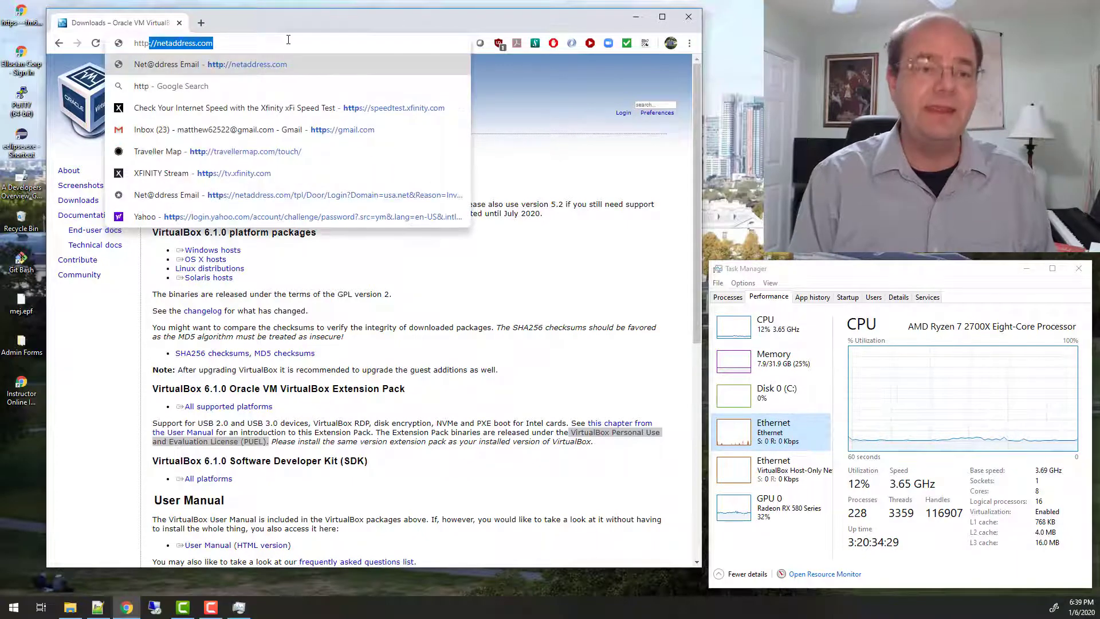
pyautogui.write('//')
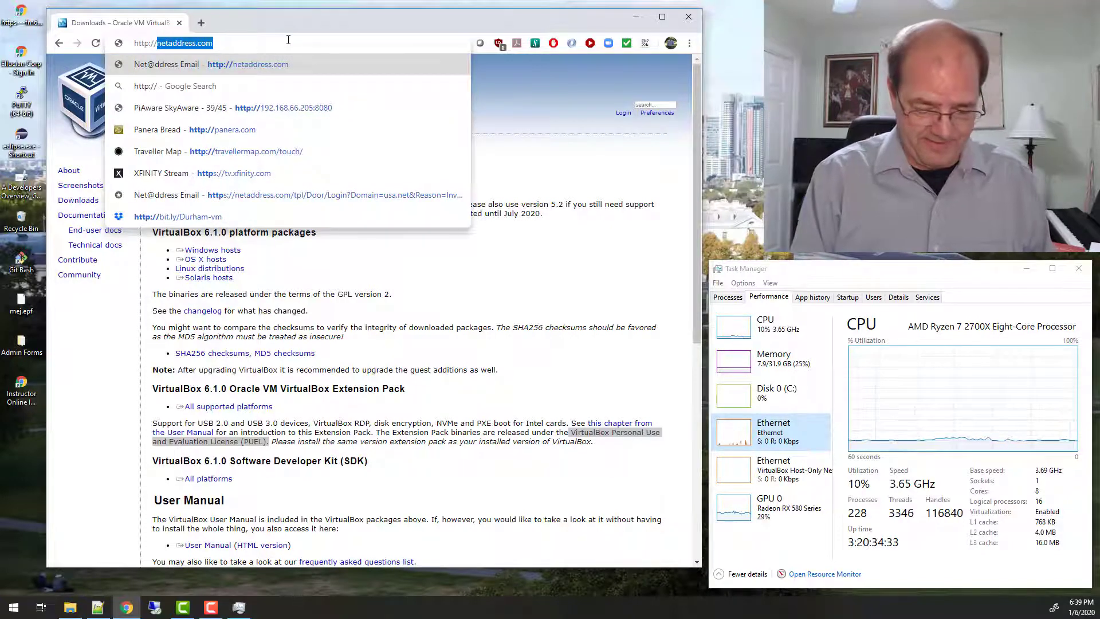
pyautogui.write('bit.ly')
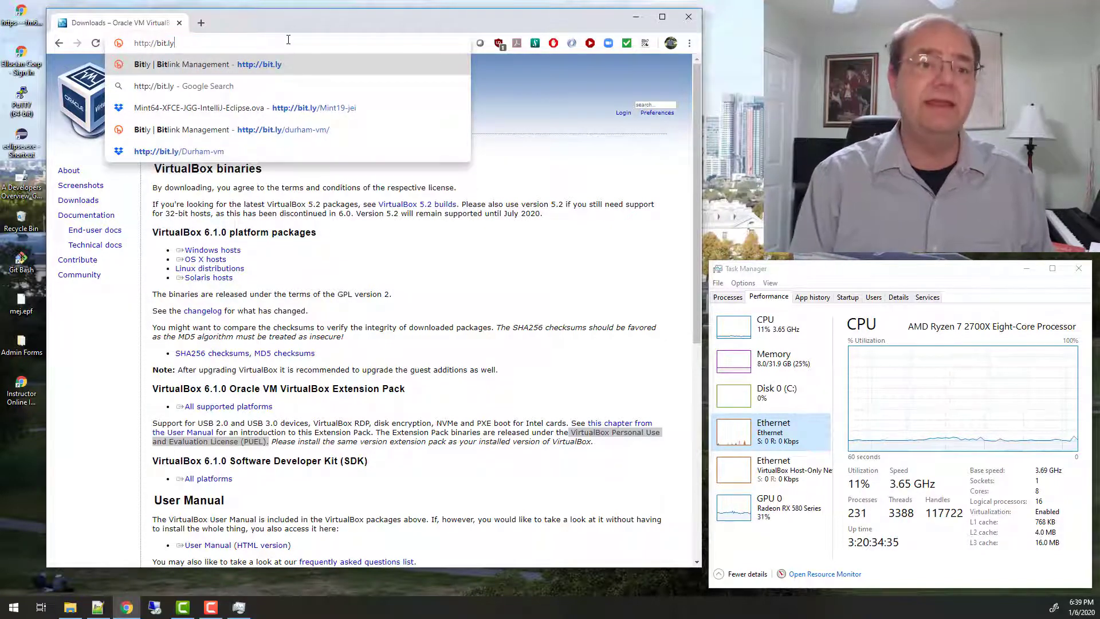
pyautogui.write('/')
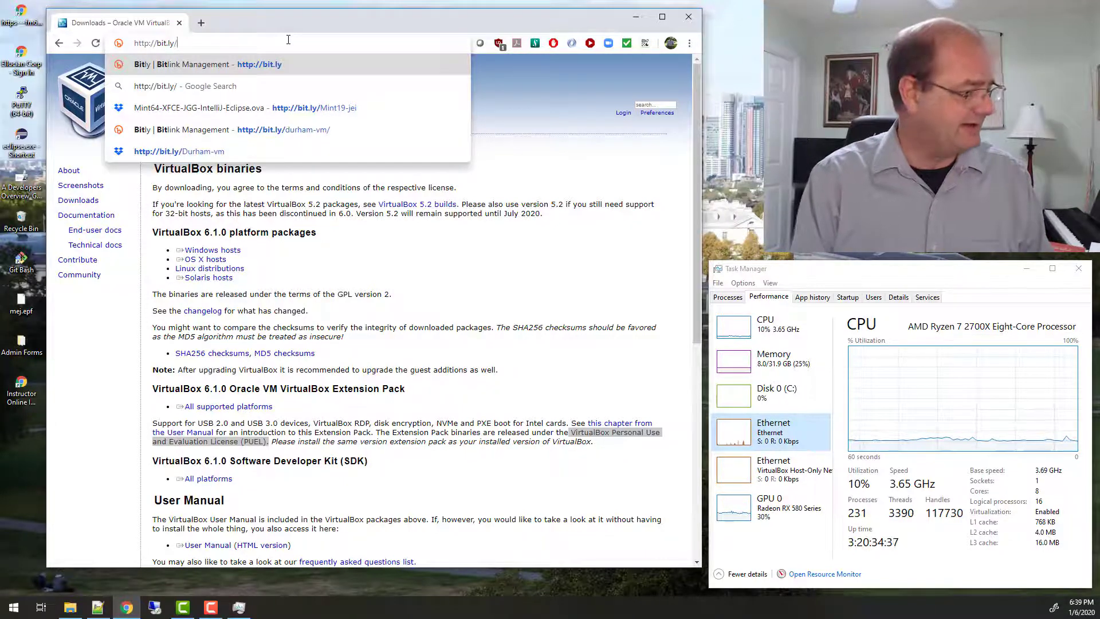
pyautogui.write('Mint')
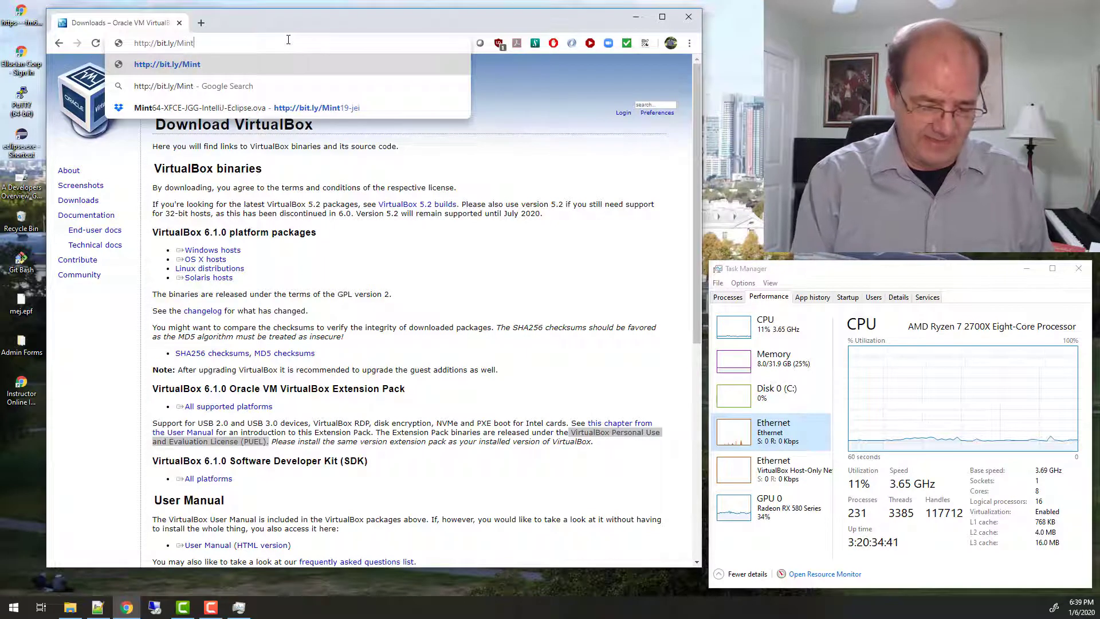
pyautogui.write('19')
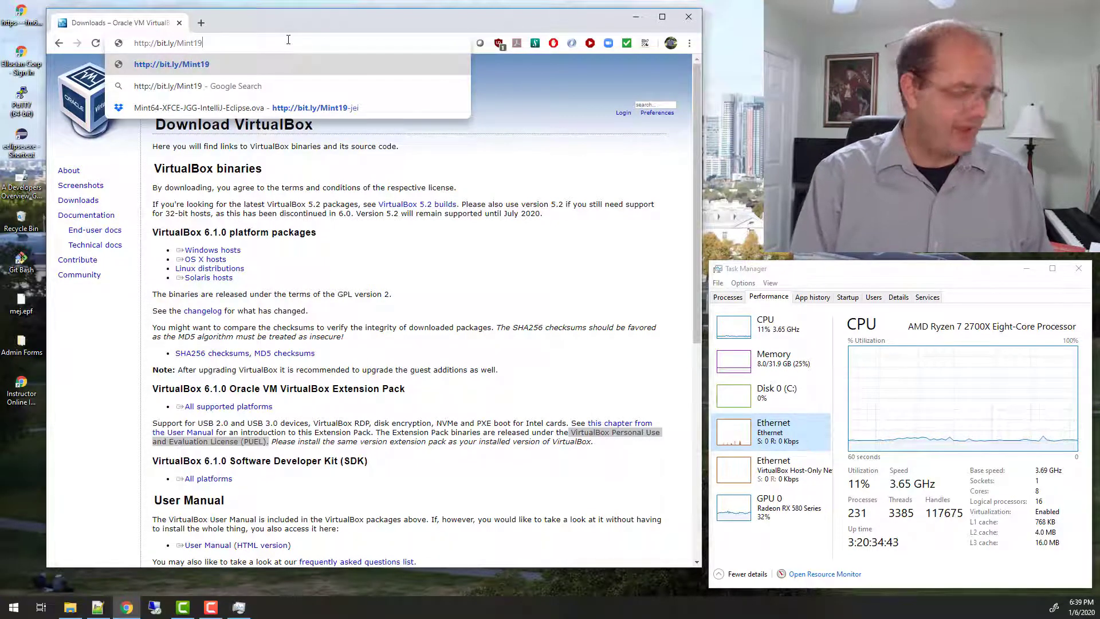
pyautogui.write('-jei')
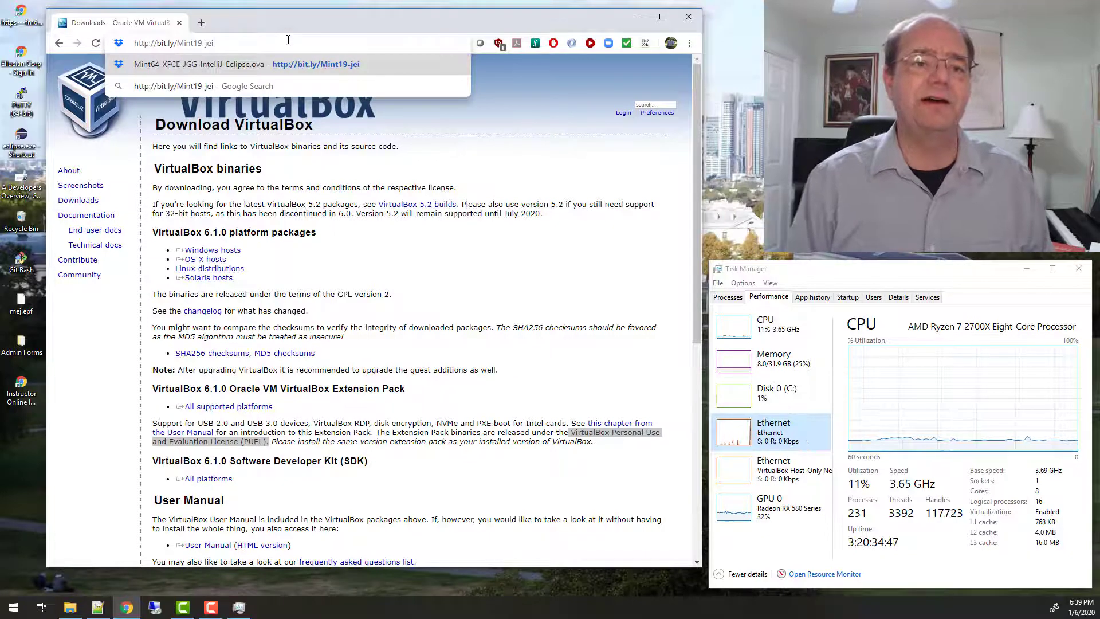
pyautogui.press('Return')
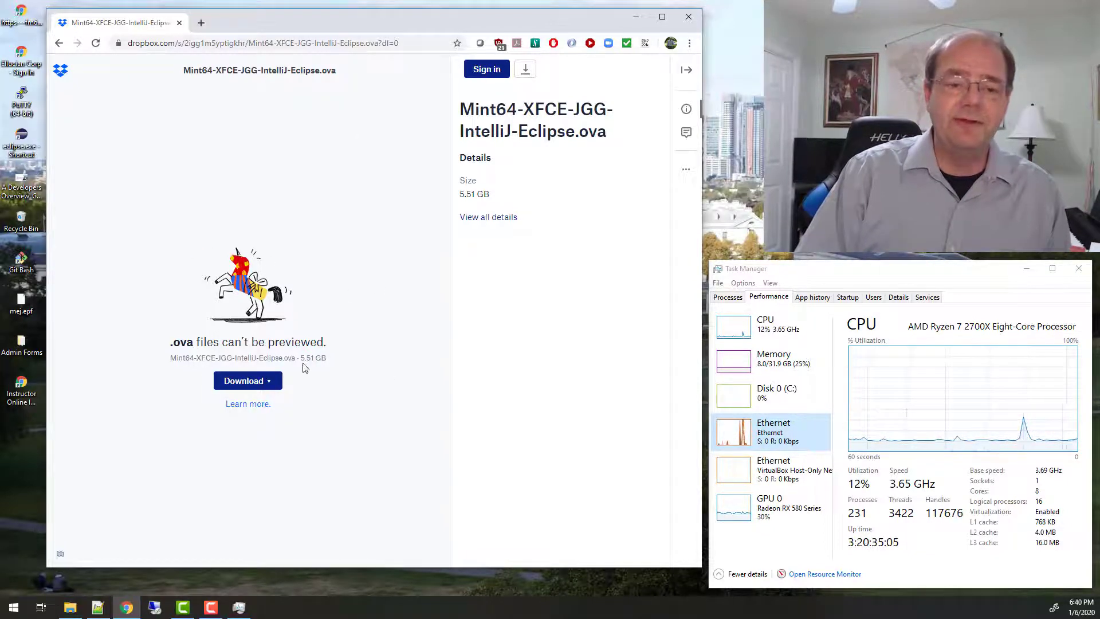
# - Direct-download the 5.51 GB .ova file and monitor Ethernet throughput in Task Manager
pyautogui.moveTo(301, 358); pyautogui.dragTo(315, 358)
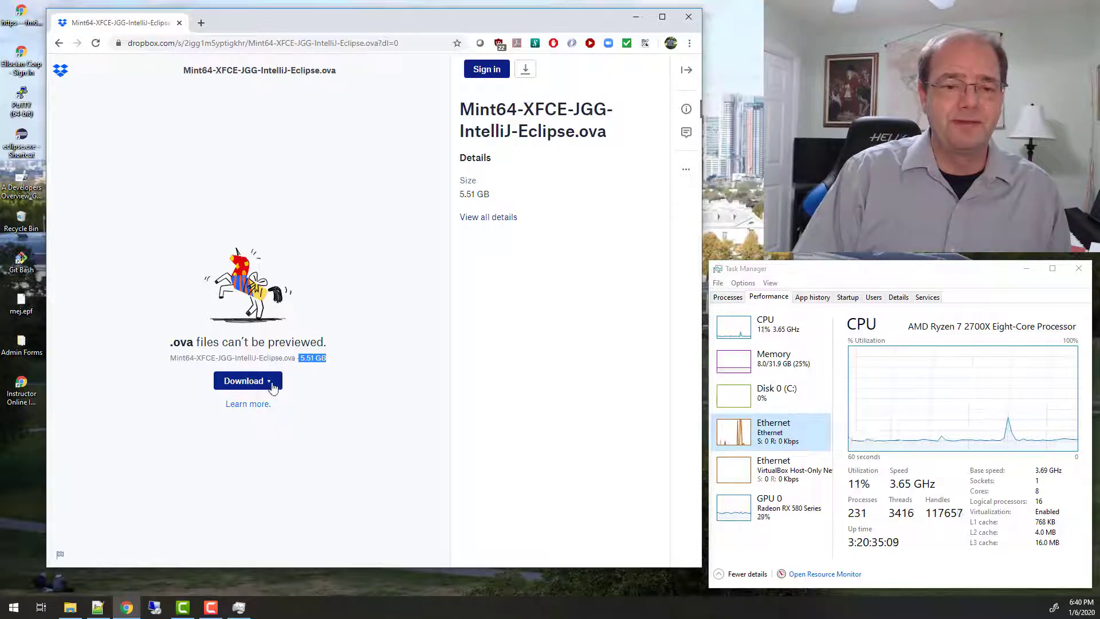
pyautogui.click(255, 387)
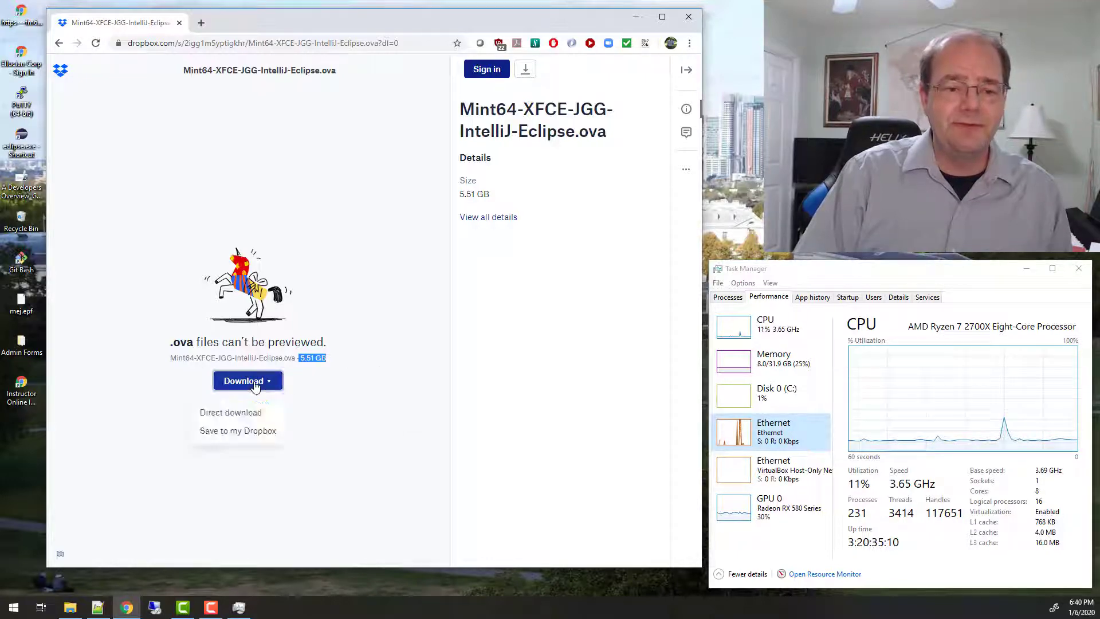
pyautogui.click(243, 417)
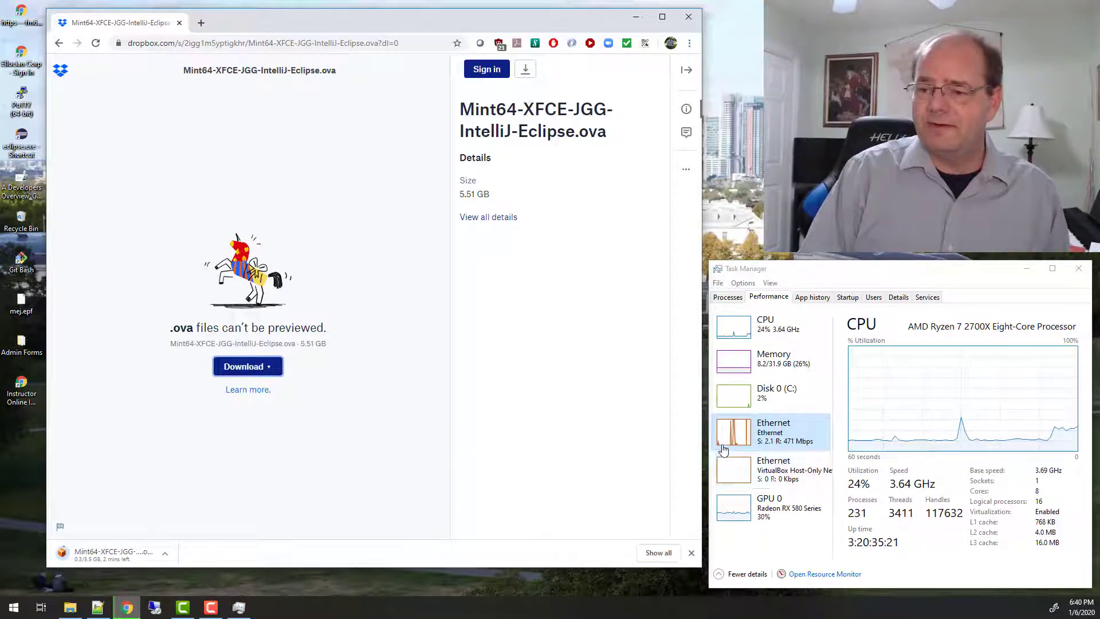
pyautogui.click(802, 433)
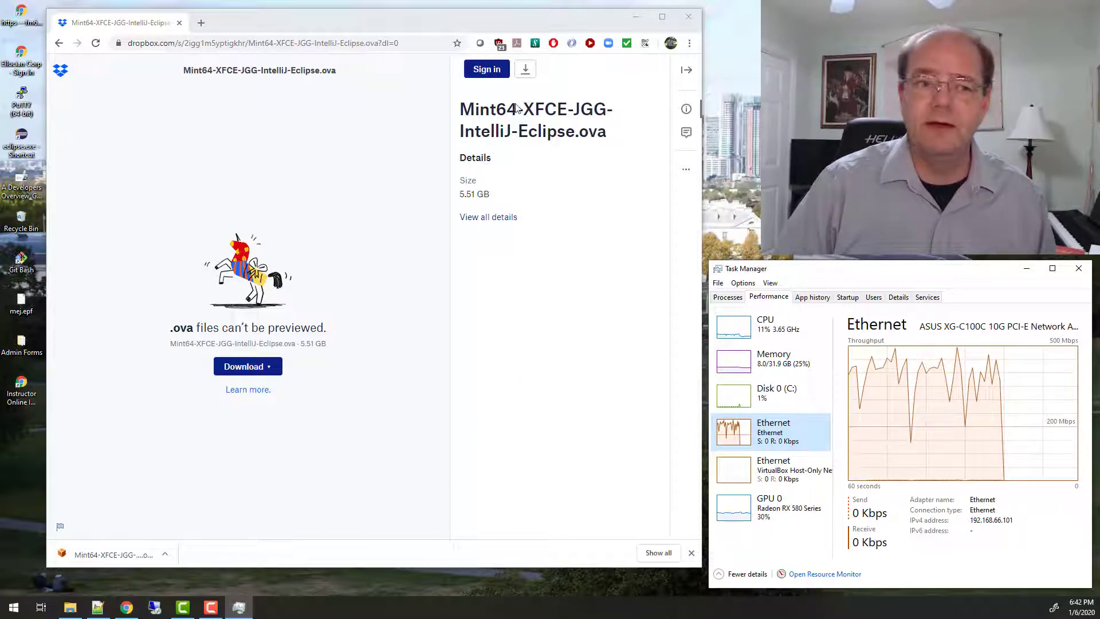
# - Close Chrome and launch Oracle VM VirtualBox via a Start menu search for 'virt'
pyautogui.click(689, 17)
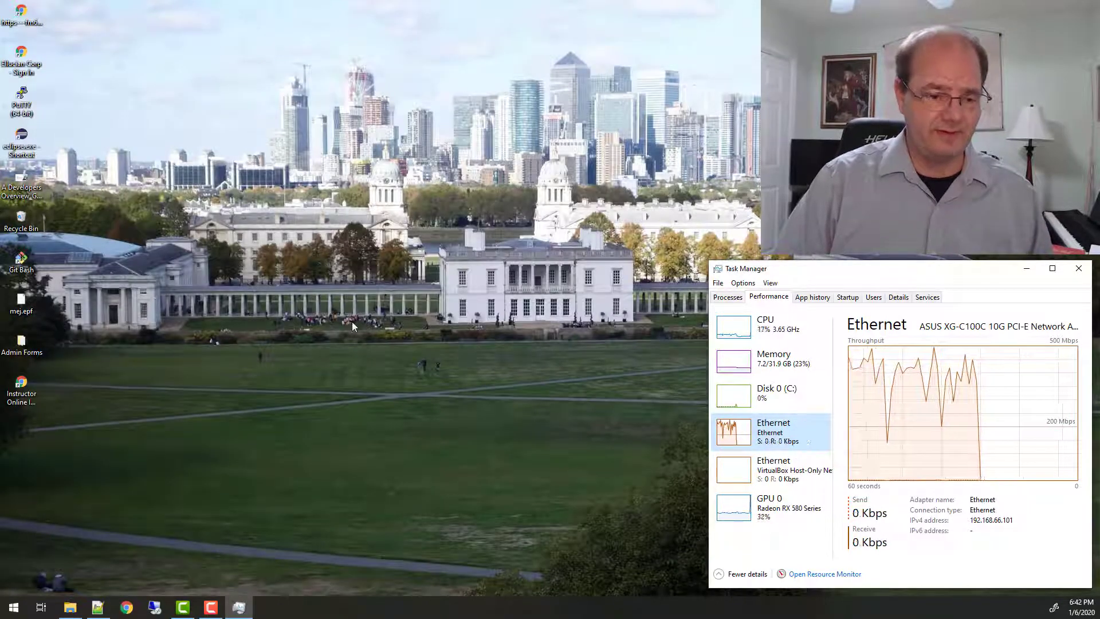
pyautogui.click(14, 608)
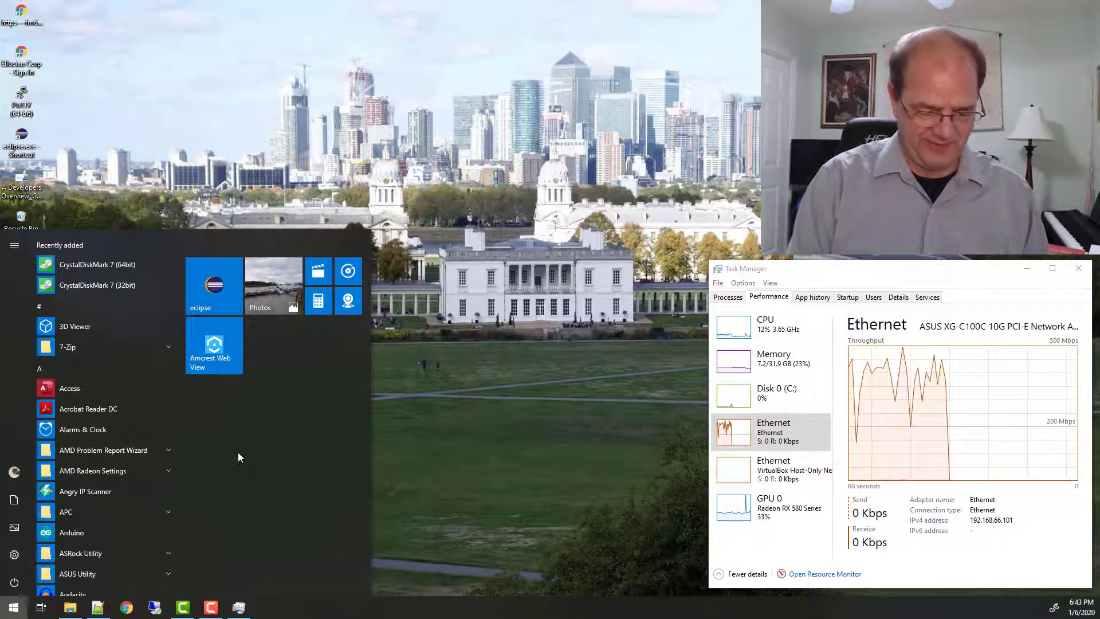
pyautogui.write('virt')
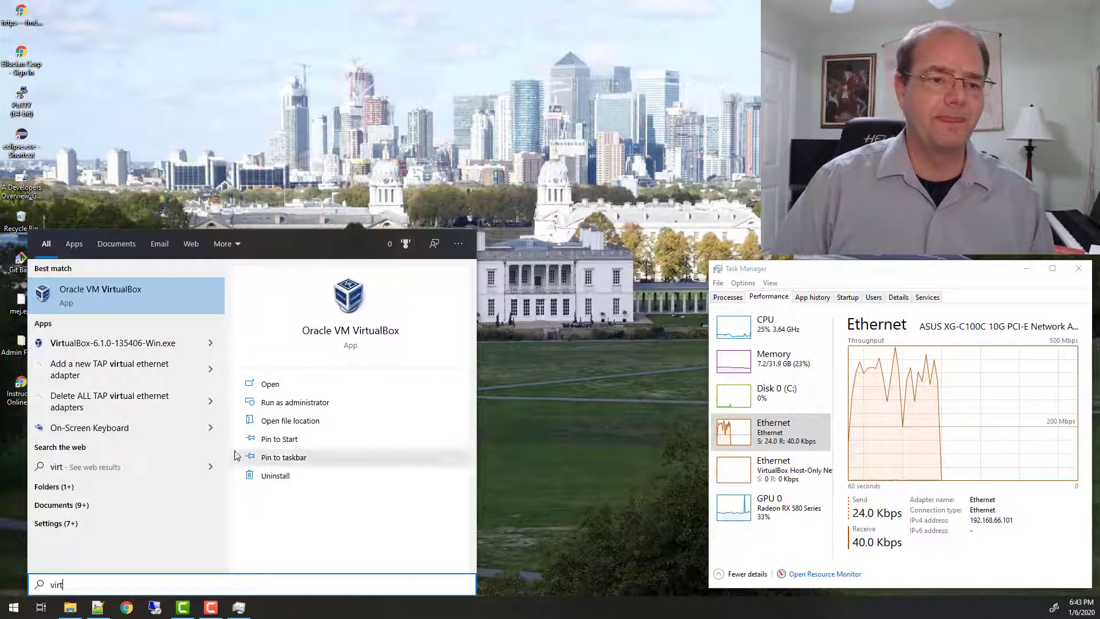
pyautogui.click(117, 290)
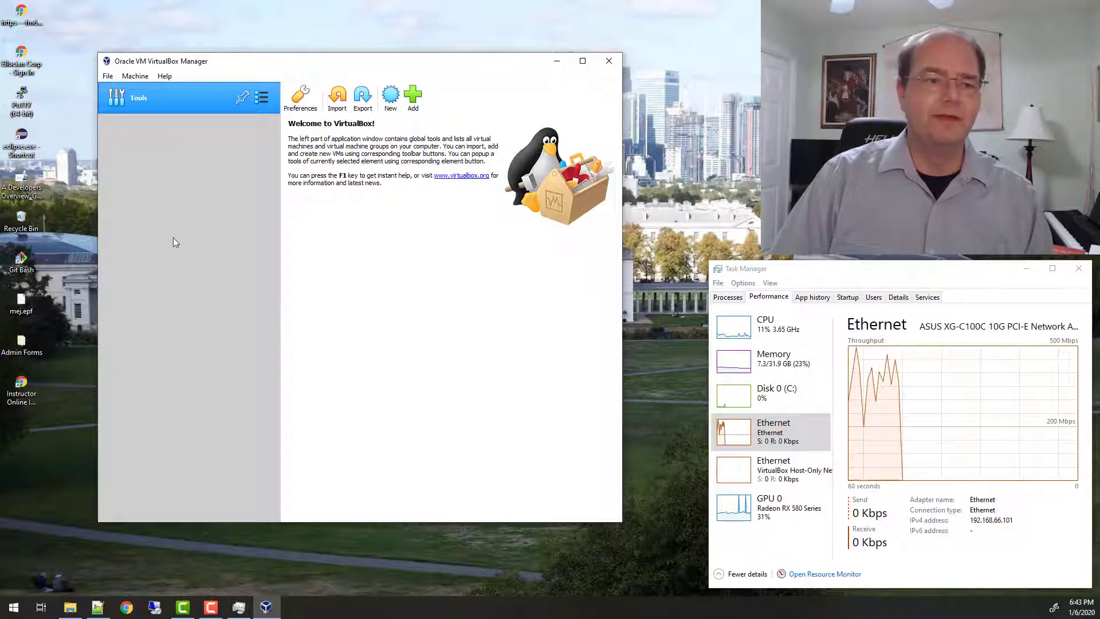
# - Switch Task Manager to CPU, bring VirtualBox Manager forward, and choose File > Import Appliance
pyautogui.click(768, 325)
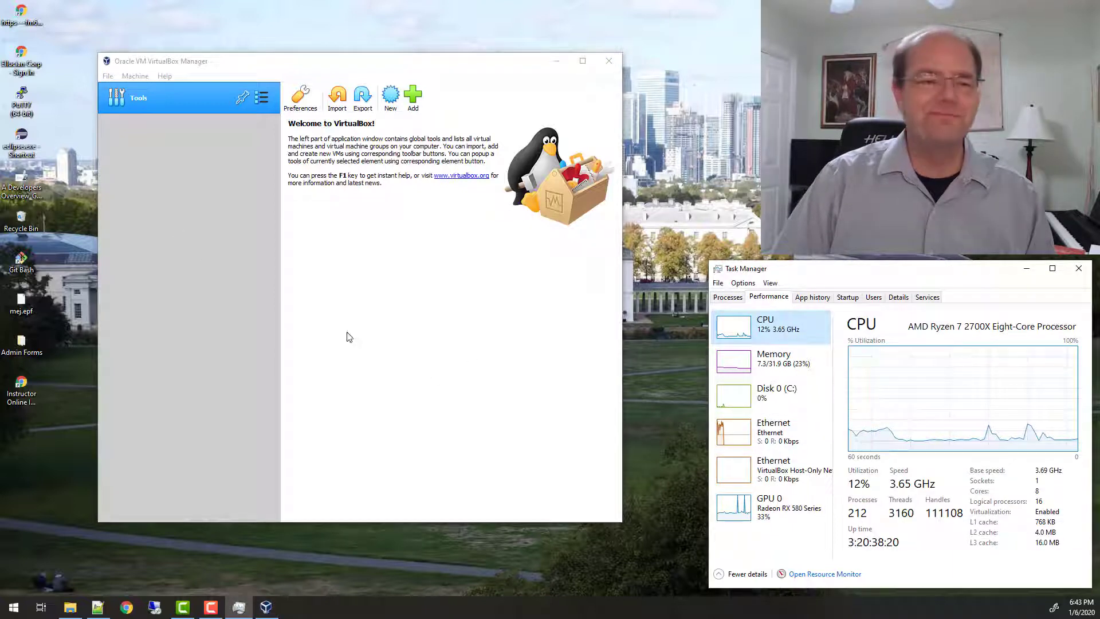
pyautogui.click(199, 225)
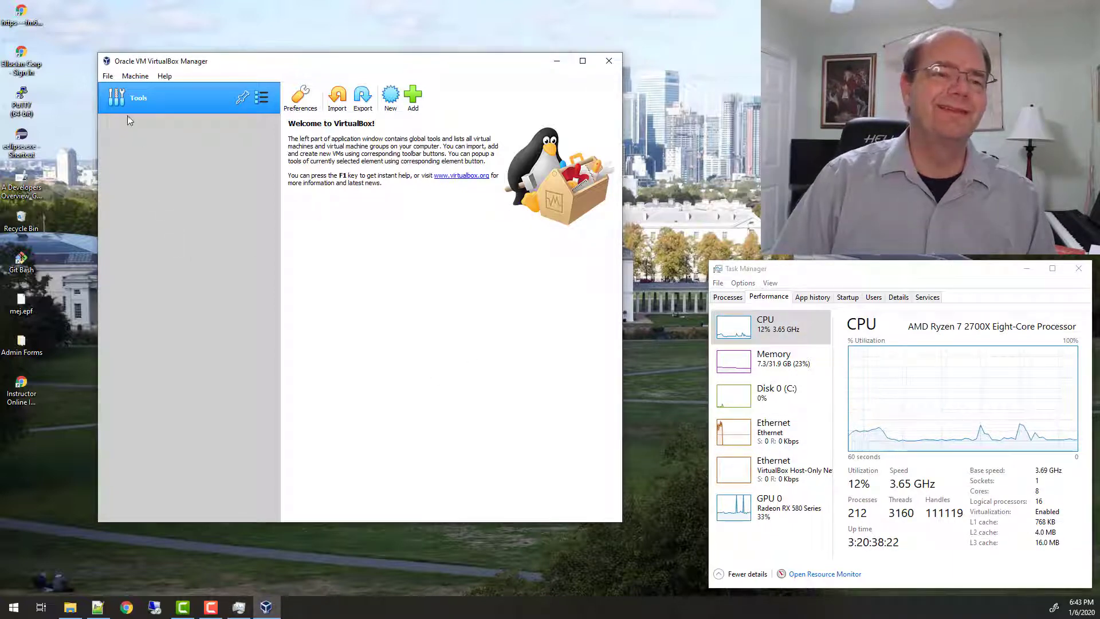
pyautogui.click(107, 77)
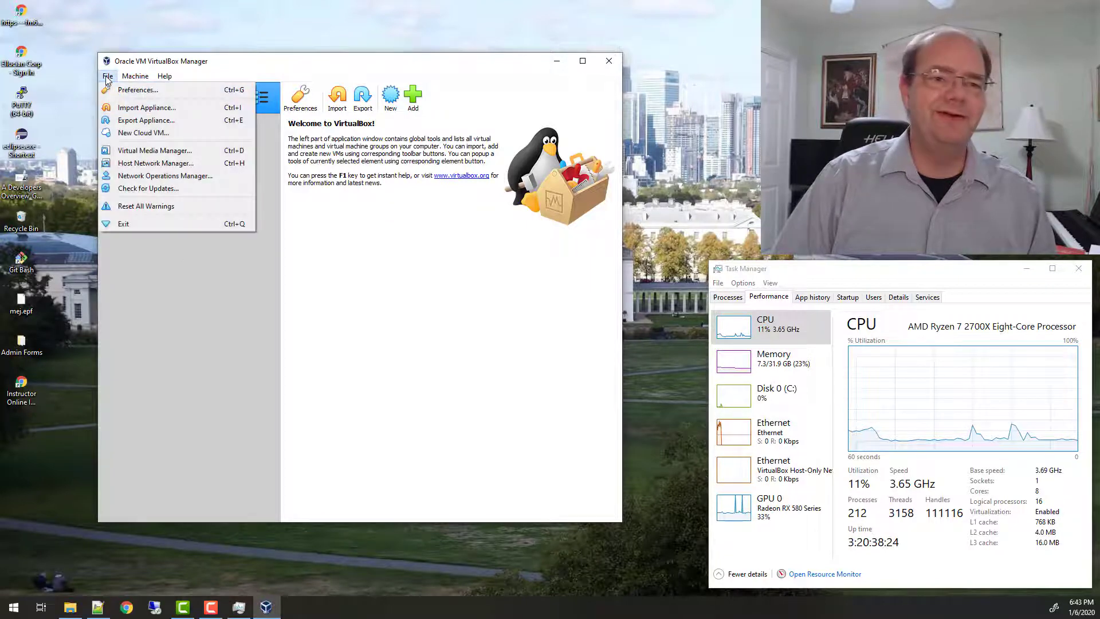
pyautogui.click(122, 108)
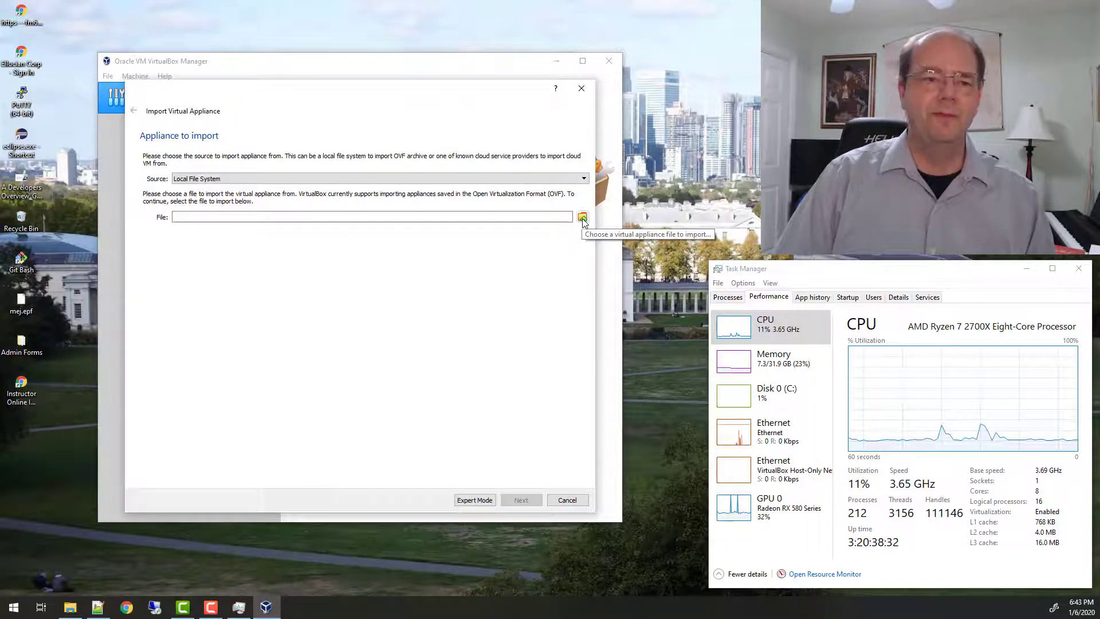
# - Pick Mint64-XFCE-JGG-IntelliJ-Eclipse.ova from the Downloads folder as the appliance file to import
pyautogui.click(583, 218)
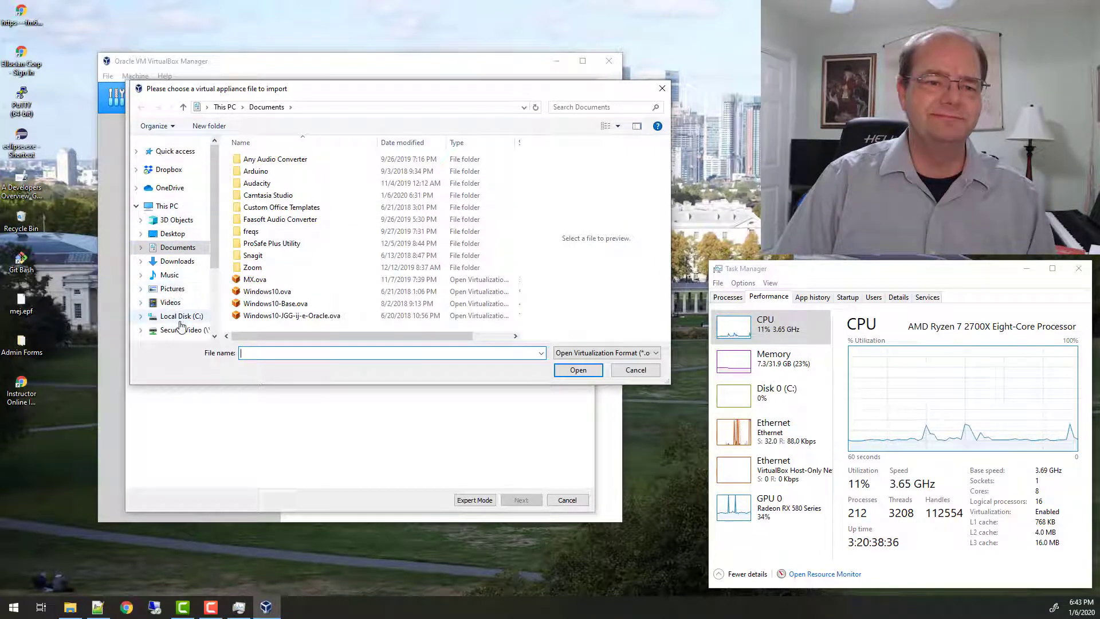
pyautogui.click(173, 261)
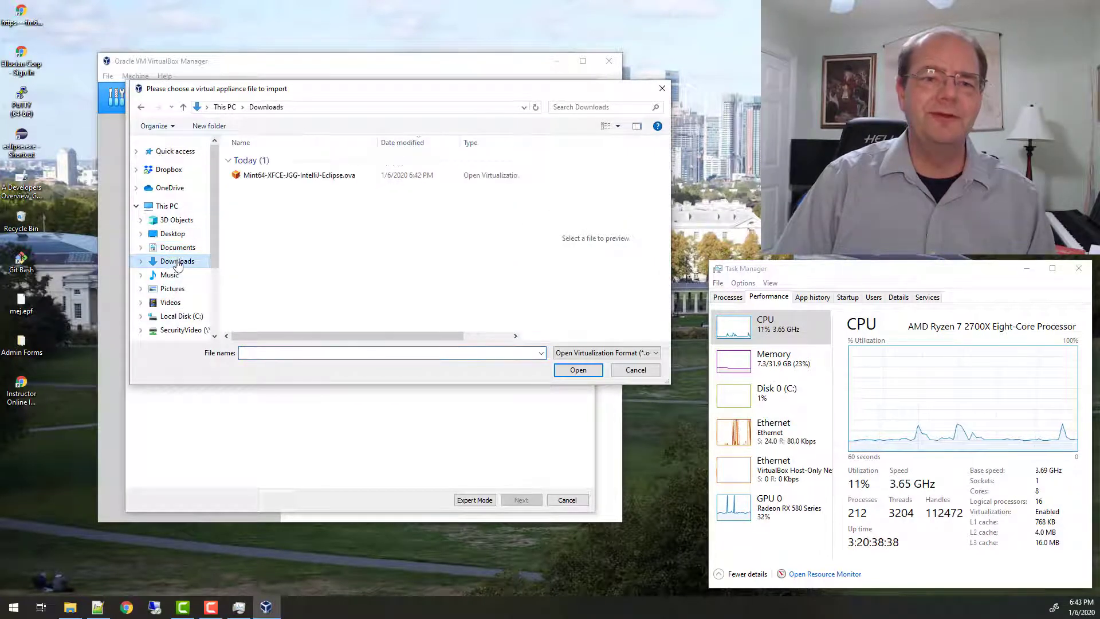
pyautogui.click(298, 182)
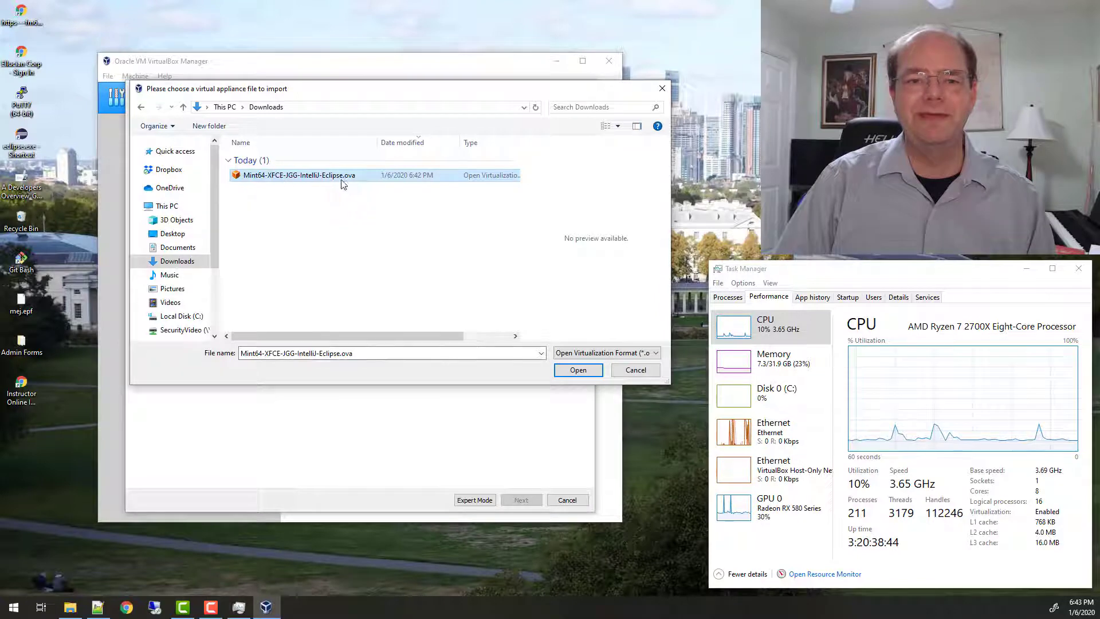
pyautogui.click(580, 371)
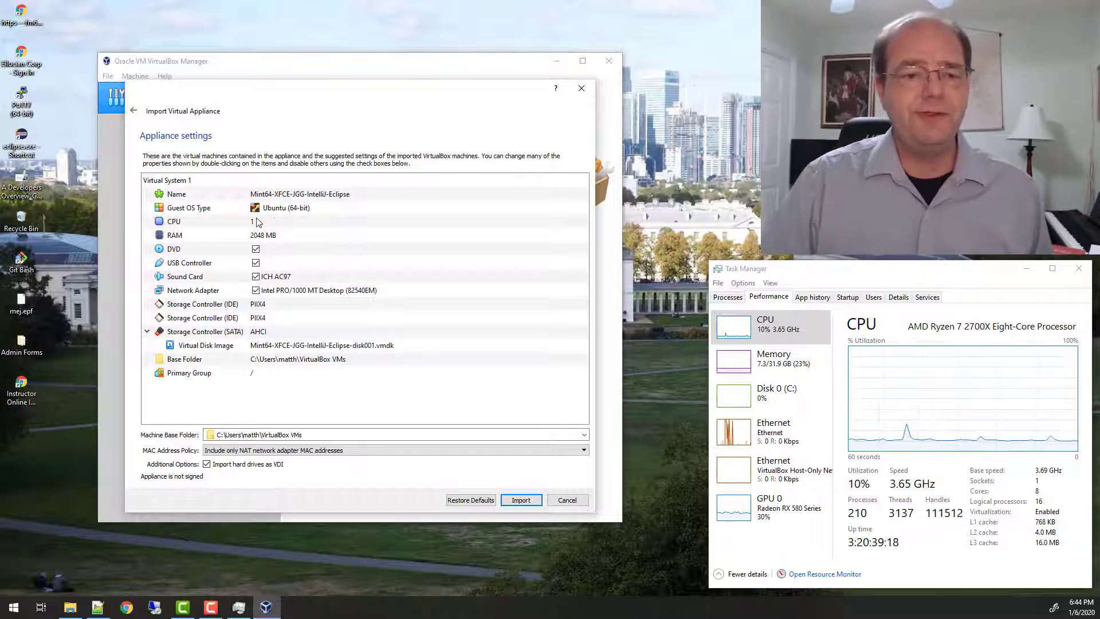
# - Change the appliance's CPU count from 1 to 8 in the import settings
pyautogui.click(255, 223)
pyautogui.doubleClick(292, 221)
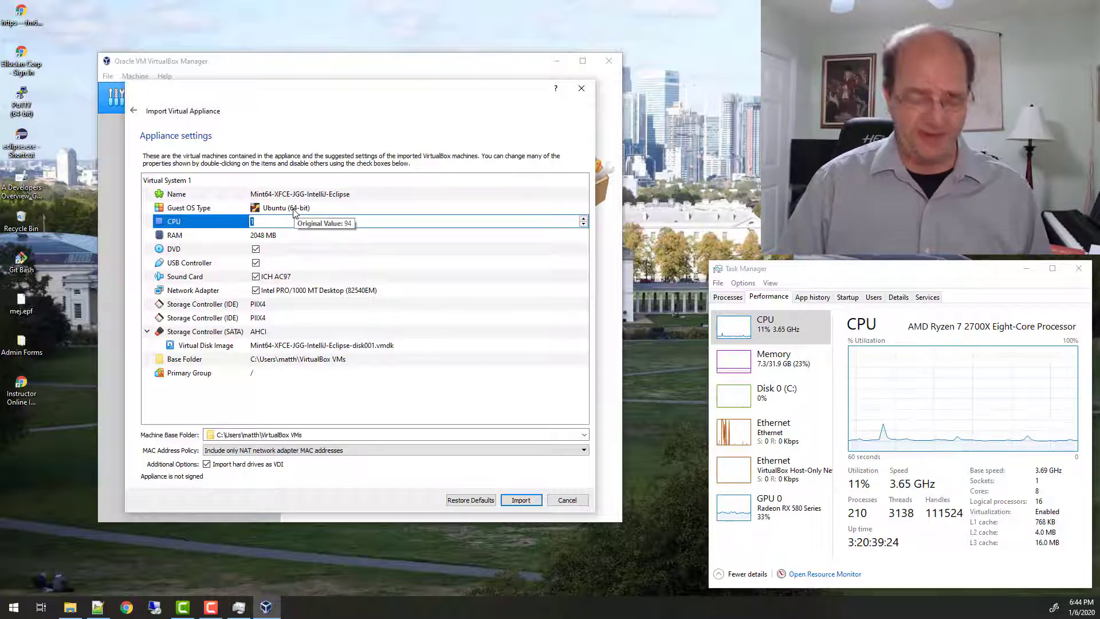
pyautogui.write('8')
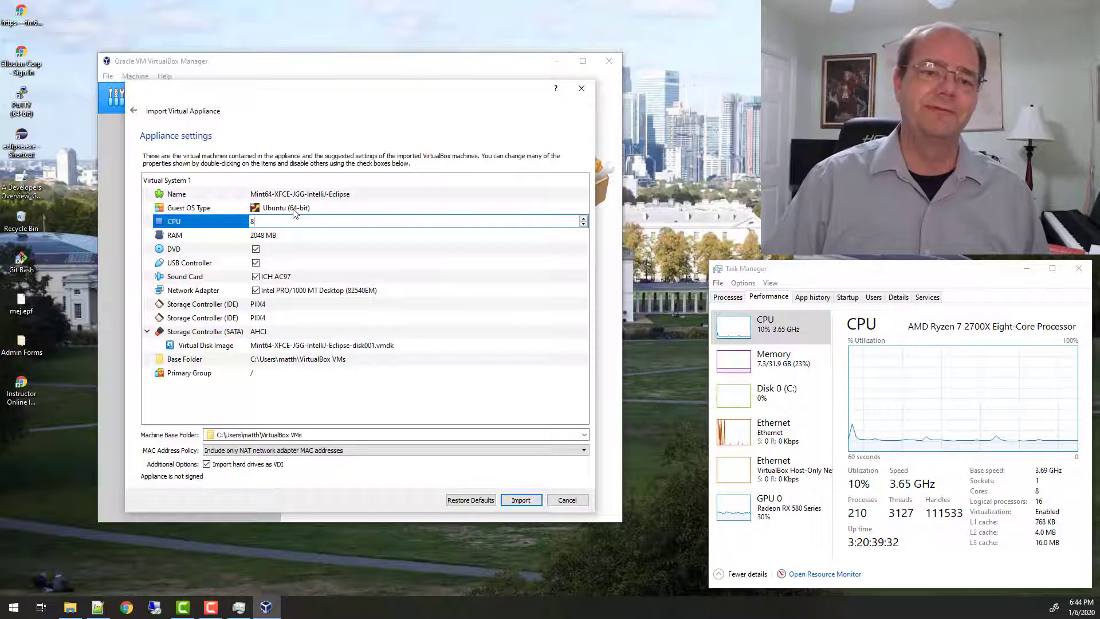
pyautogui.click(317, 237)
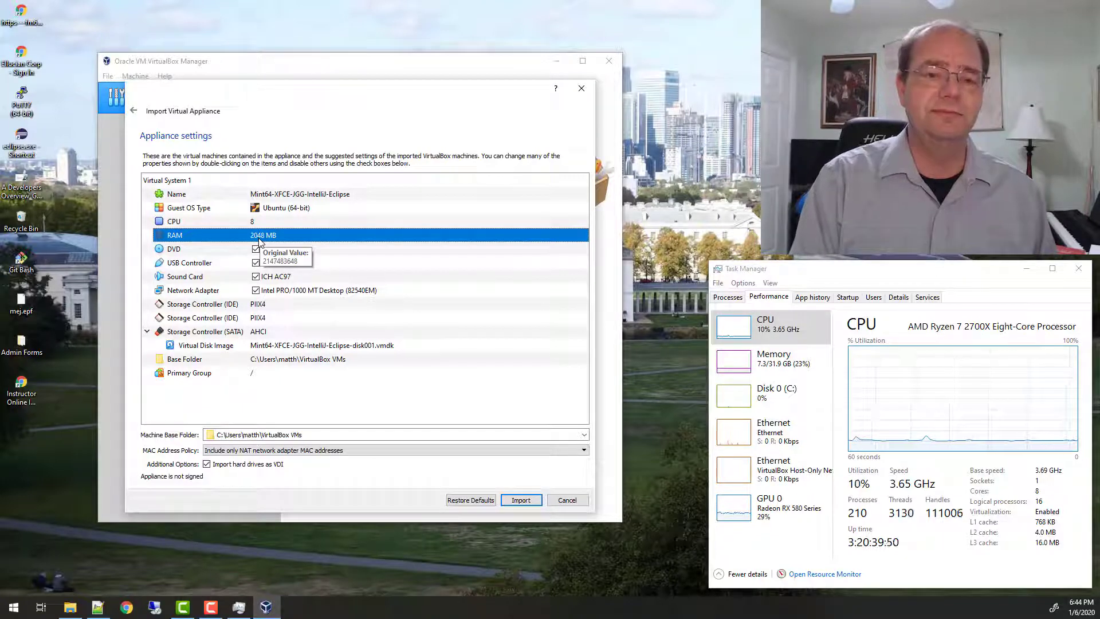
# - Keep RAM at 8192 MB and set MAC policy to generate new addresses for all adapters
pyautogui.press('Up')
pyautogui.press('Down')
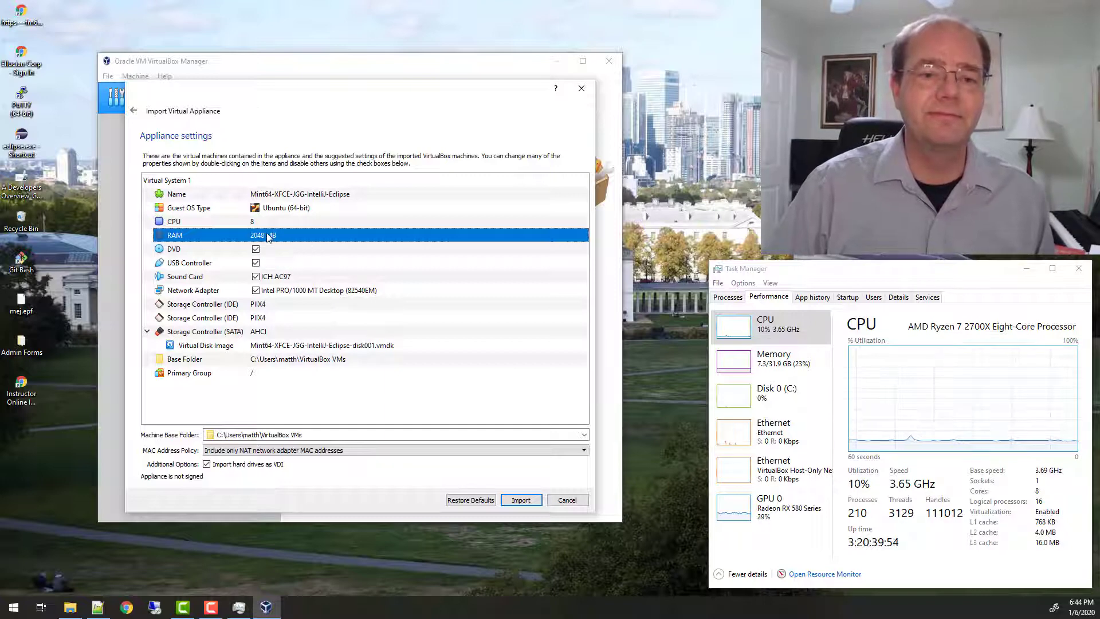
pyautogui.doubleClick(256, 238)
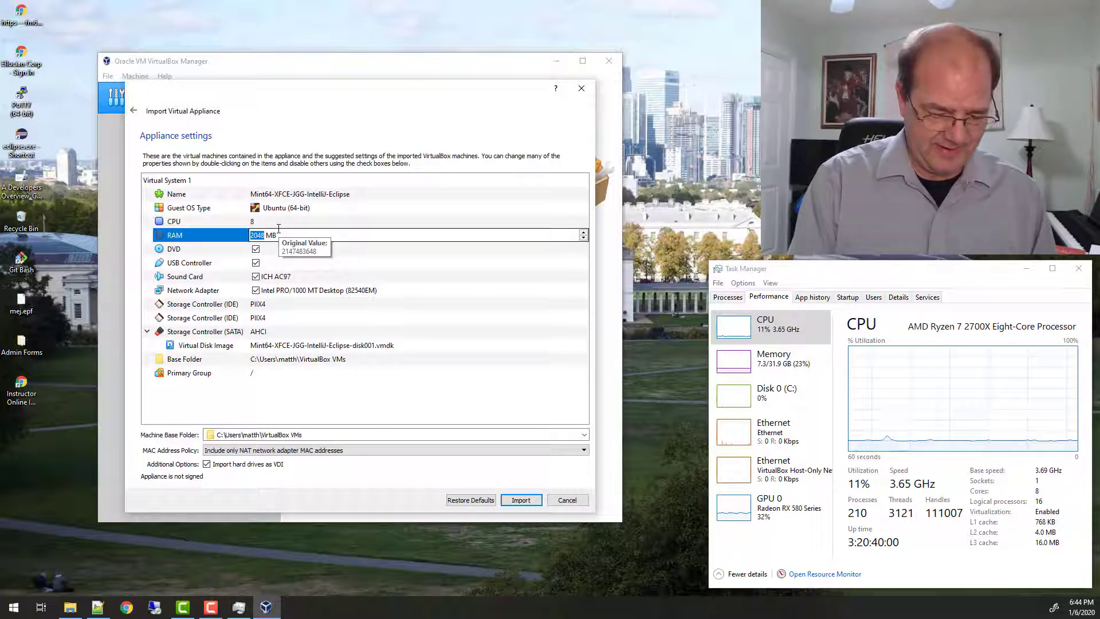
pyautogui.write('819')
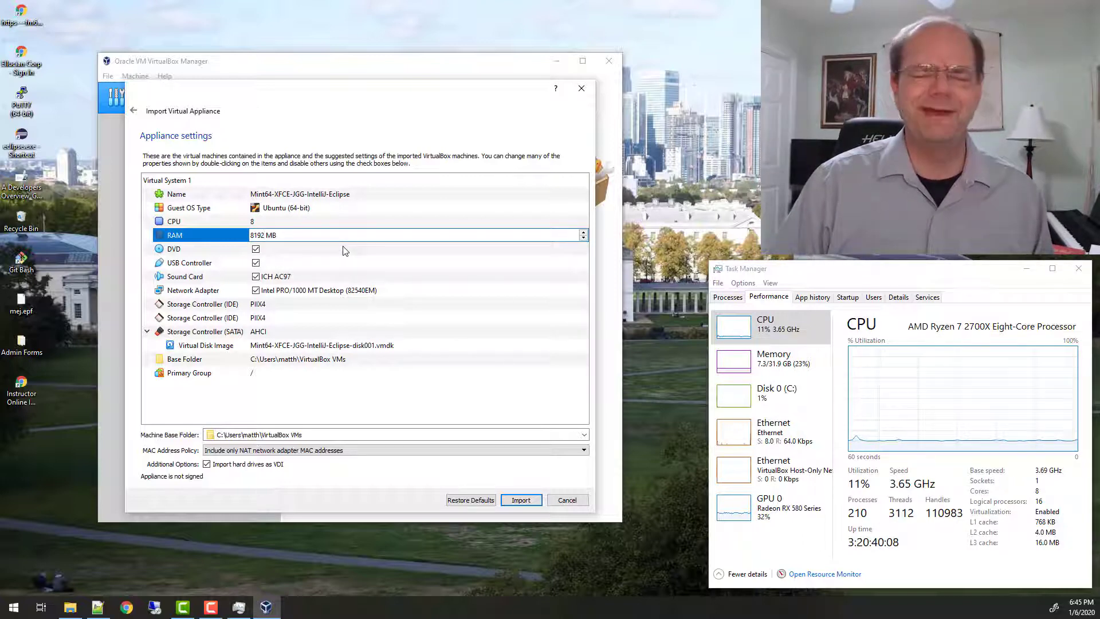
pyautogui.click(292, 252)
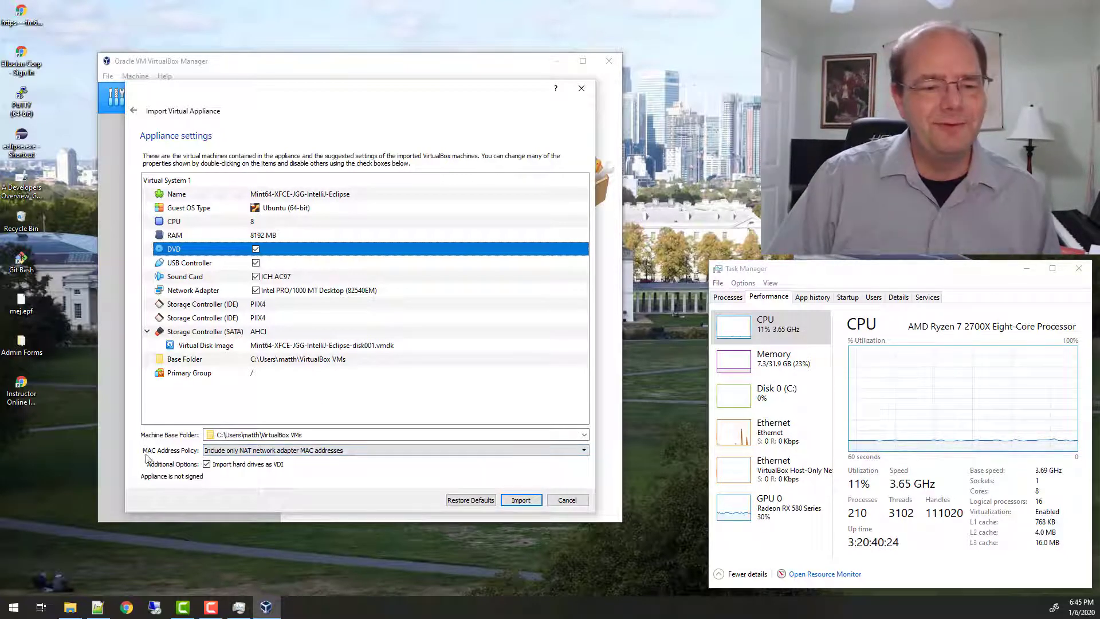
pyautogui.click(566, 452)
pyautogui.click(394, 477)
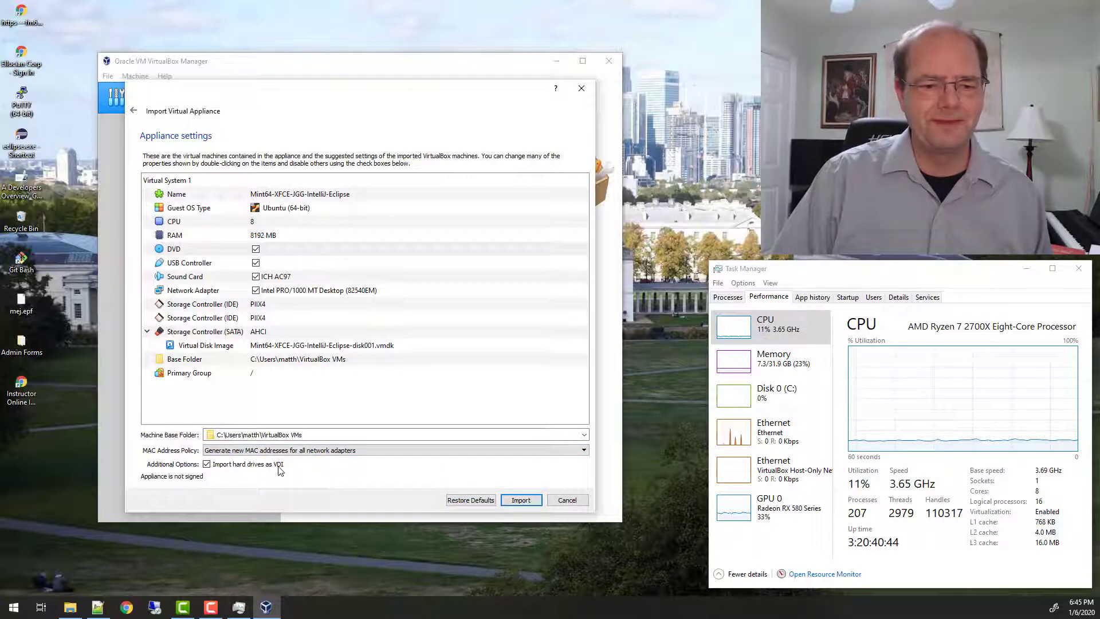
# - Import the Mint64-XFCE-JGG-IntelliJ-Eclipse appliance with 8 CPUs and 8192 MB RAM
pyautogui.click(521, 500)
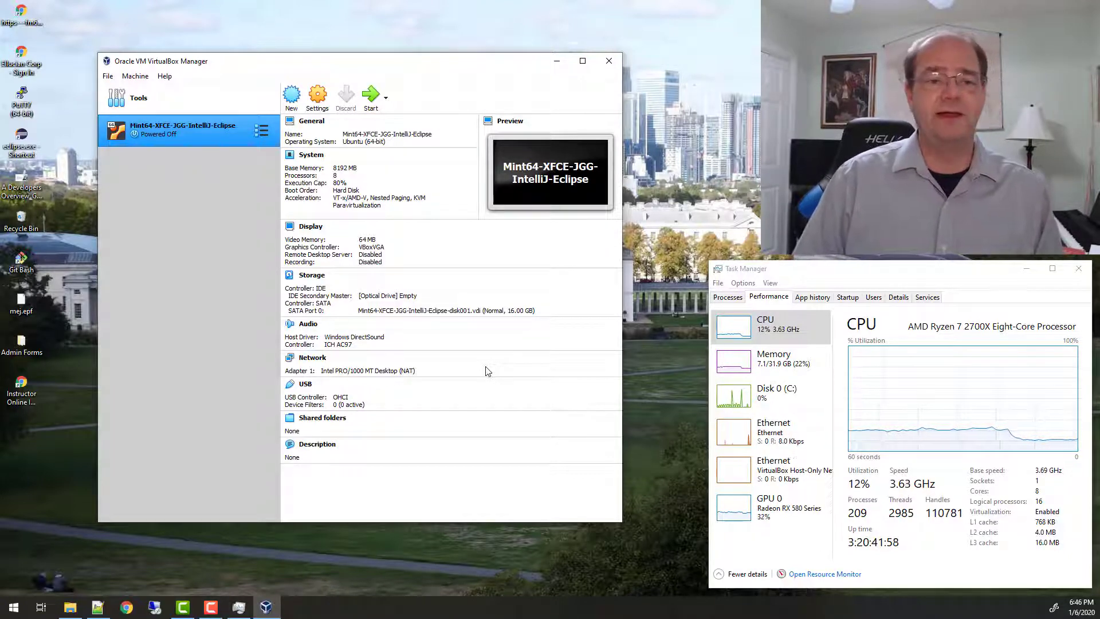
# - Launch the Mint64-XFCE-JGG-IntelliJ-Eclipse machine with Normal Start from its context menu
pyautogui.rightClick(188, 129)
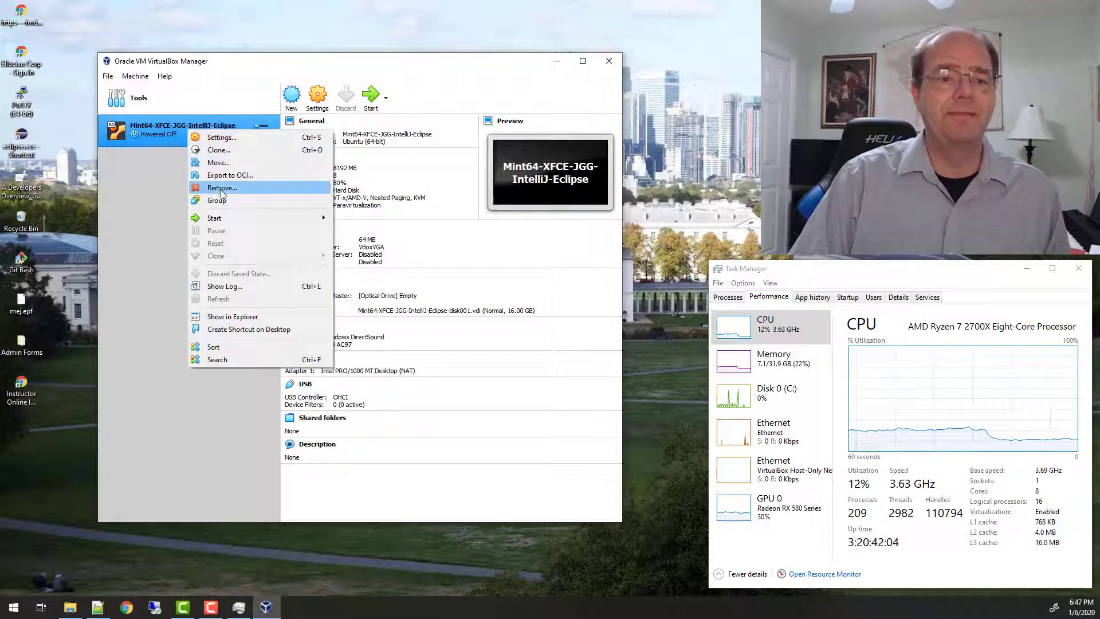
pyautogui.moveTo(231, 219)
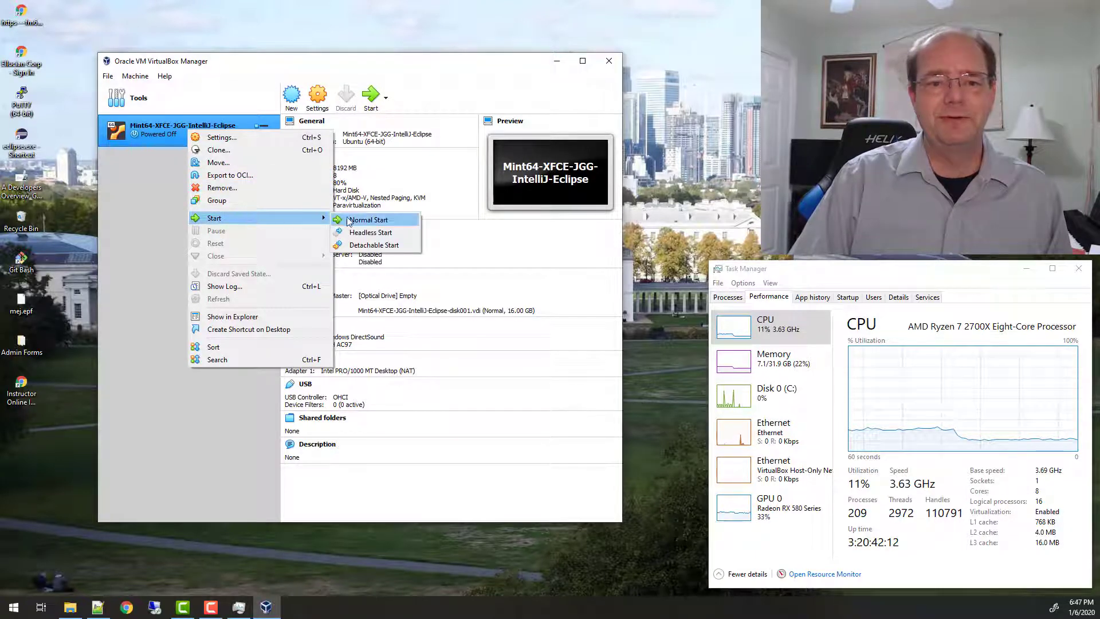
pyautogui.click(367, 220)
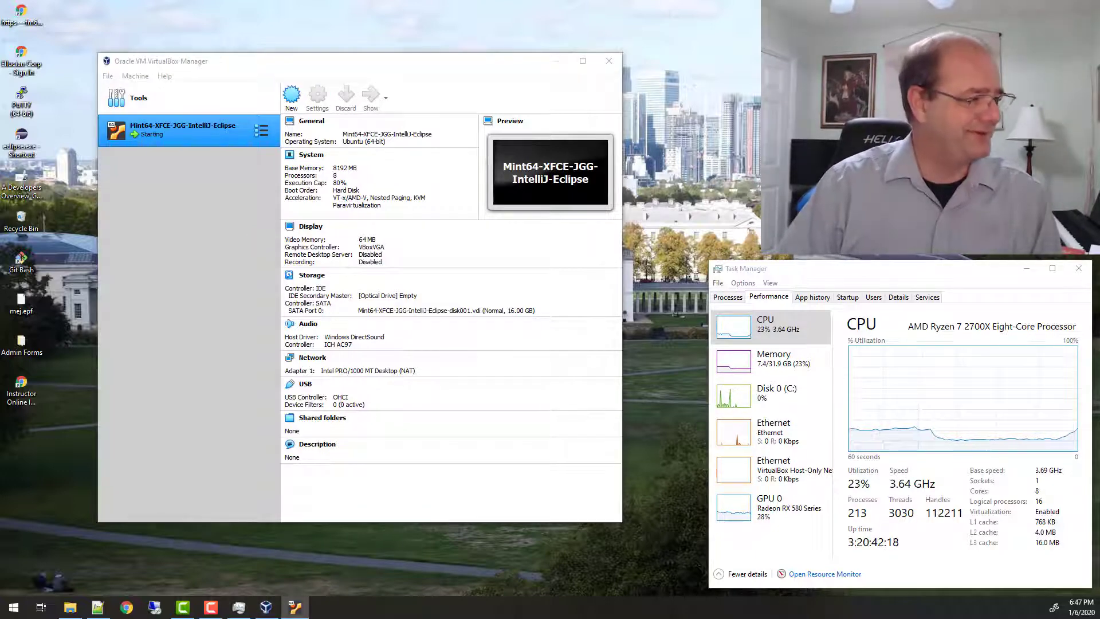
# - Log in at the Mint login screen and drag the VM window to cover the desktop
pyautogui.moveTo(1, 59); pyautogui.dragTo(773, 55)
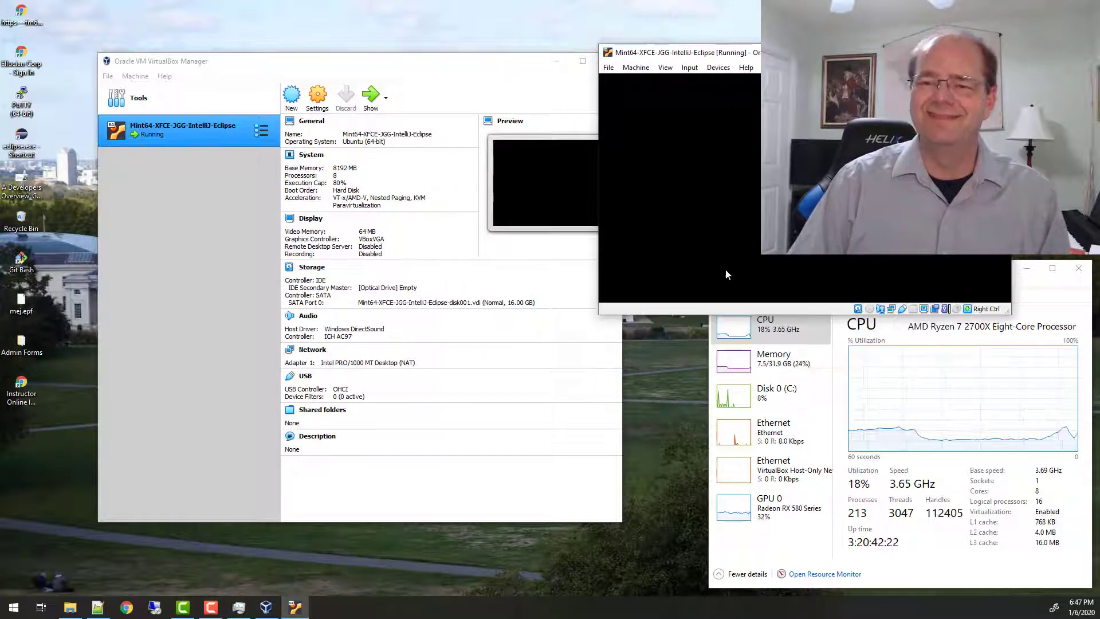
pyautogui.moveTo(728, 58); pyautogui.dragTo(378, 43)
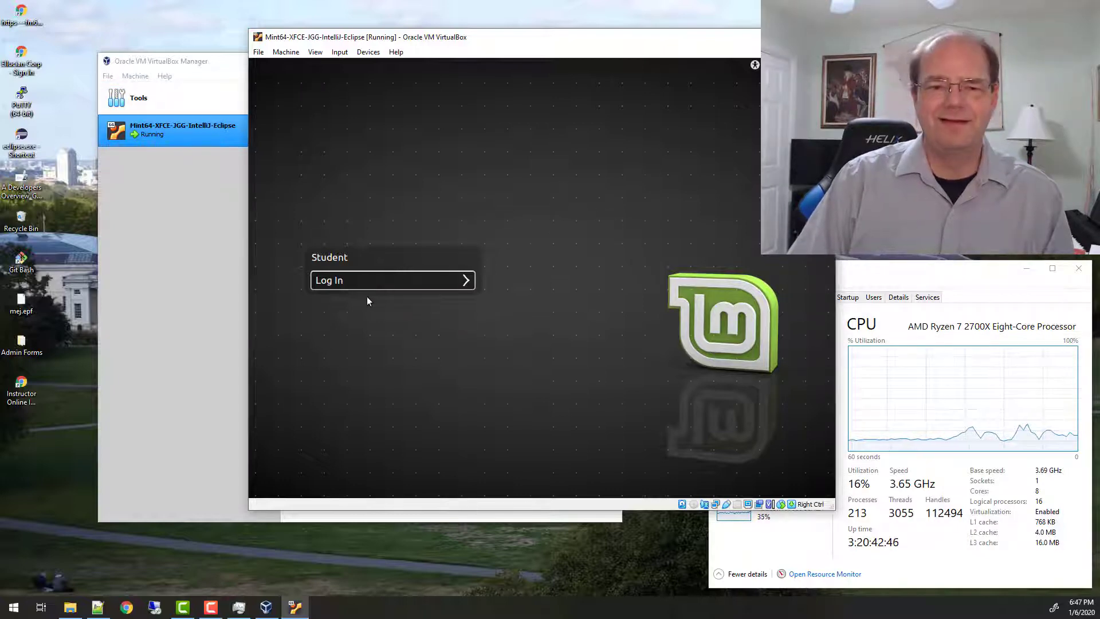
pyautogui.click(372, 280)
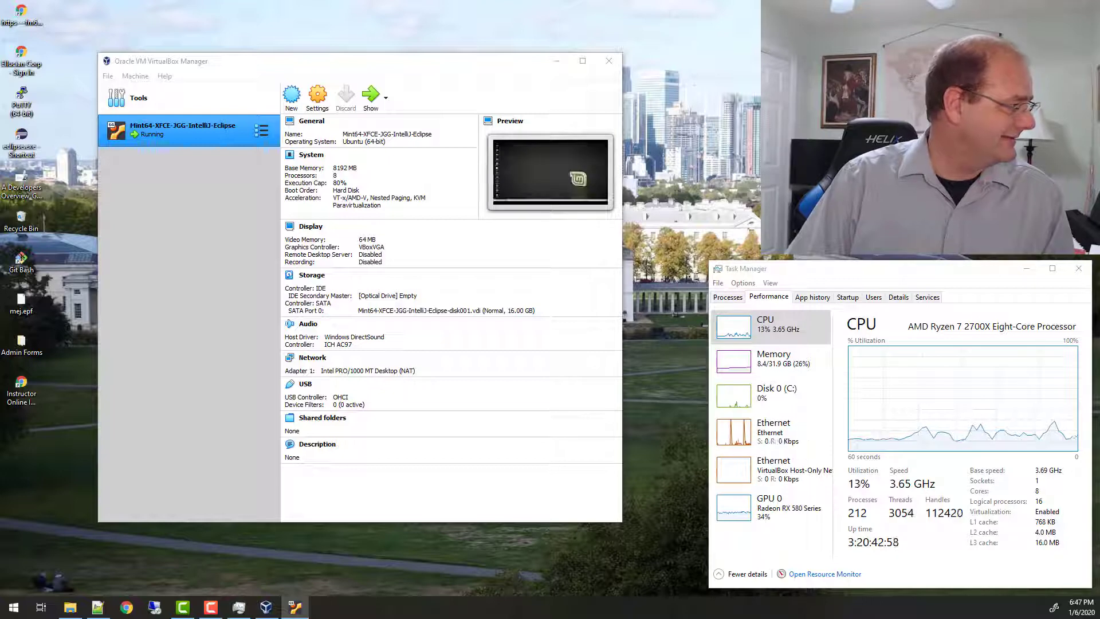
pyautogui.moveTo(0, 92); pyautogui.dragTo(973, 11)
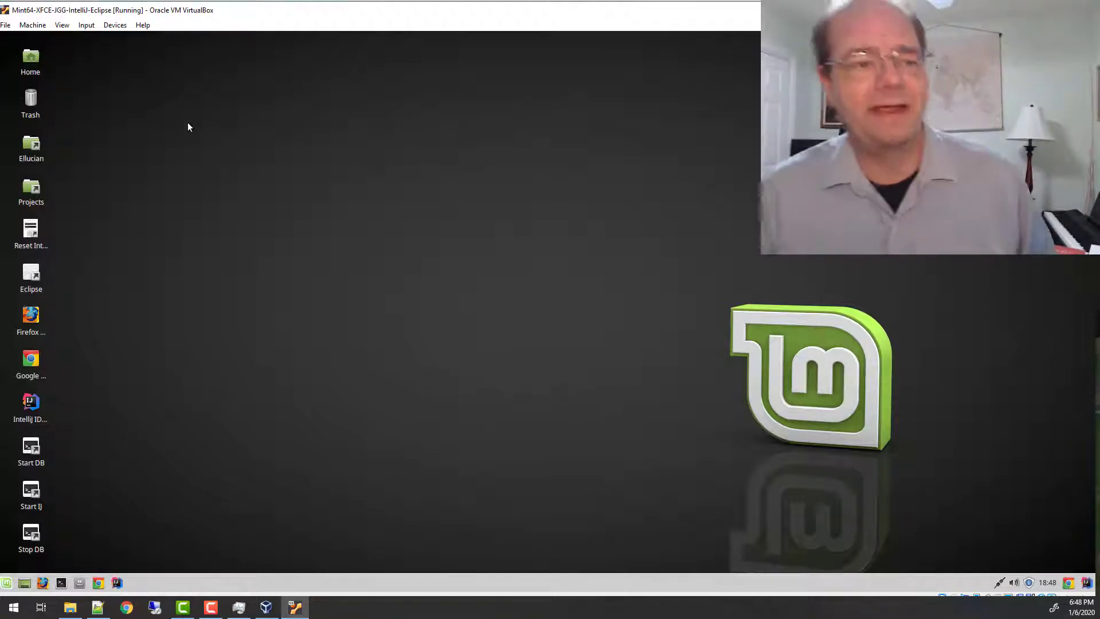
# - Switch the Mint VM window to Full-screen Mode from the View menu, confirming with Switch
pyautogui.click(62, 25)
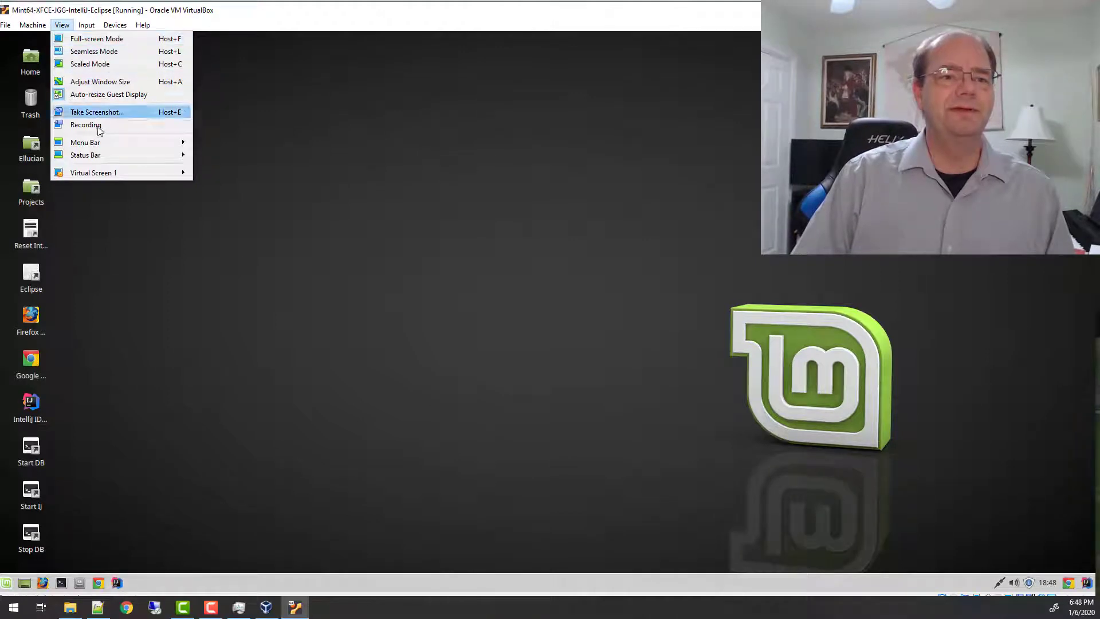
pyautogui.moveTo(111, 173)
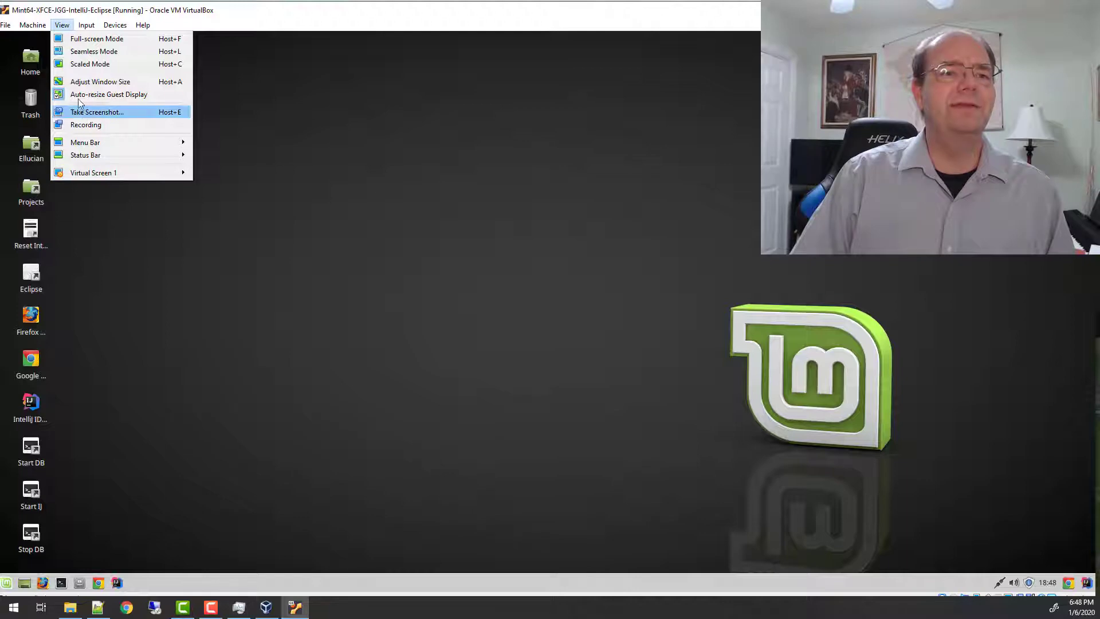
pyautogui.click(103, 38)
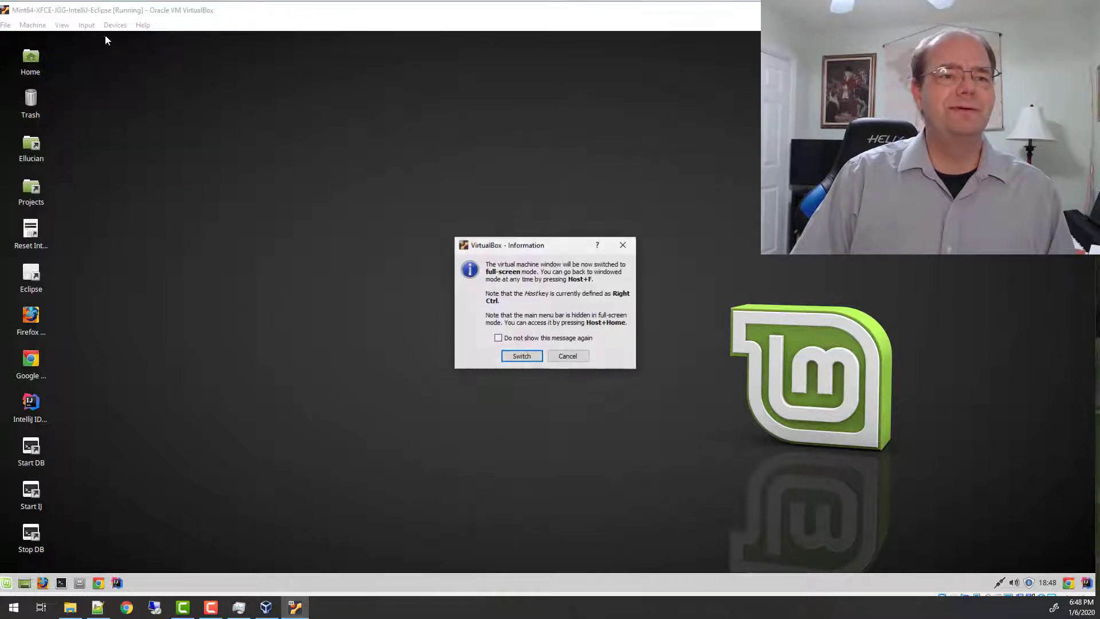
pyautogui.click(519, 360)
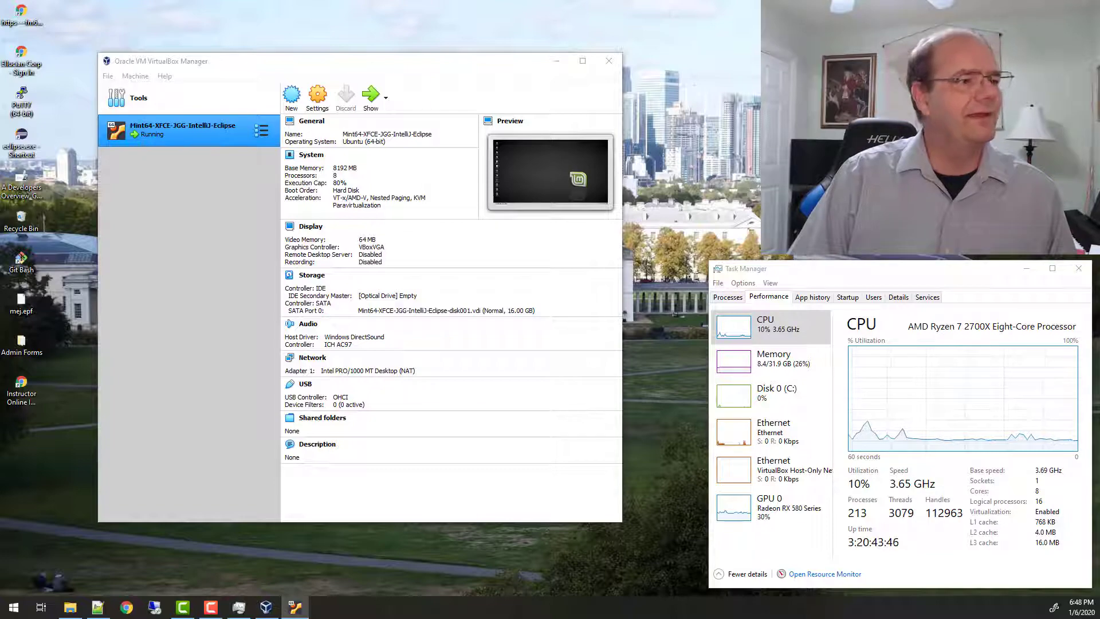
pyautogui.press('super+shift+Left')
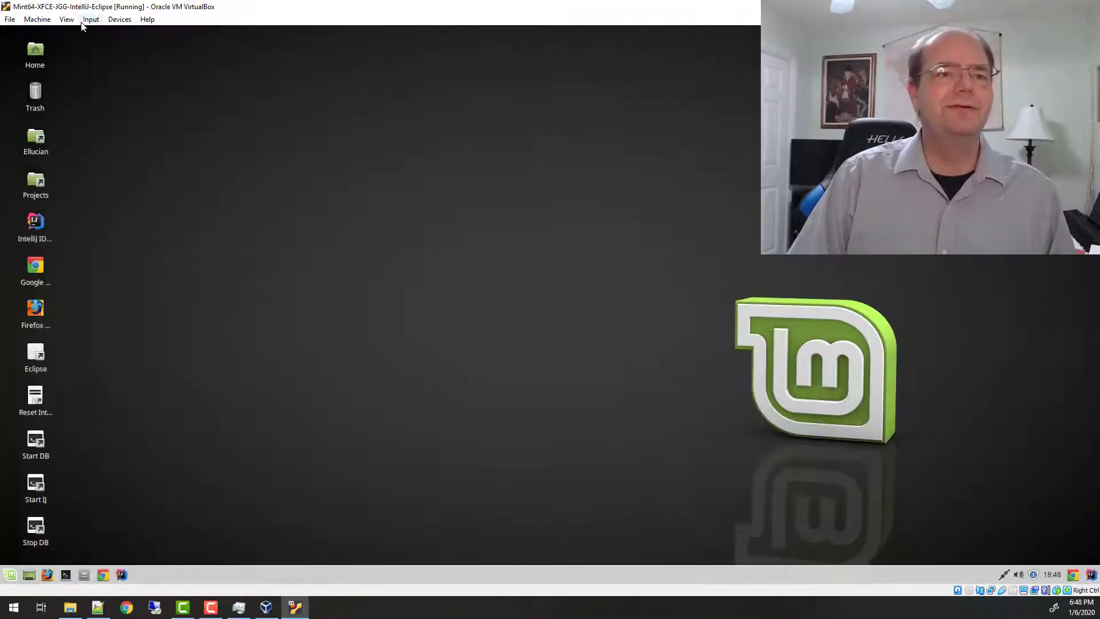
pyautogui.click(67, 19)
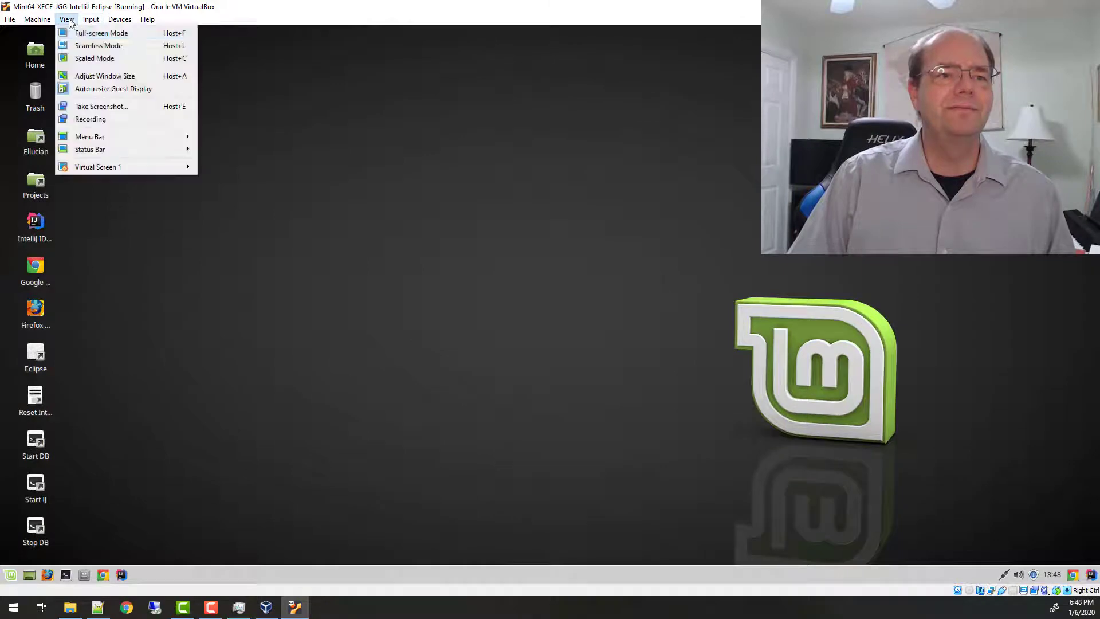
pyautogui.click(100, 33)
pyautogui.click(515, 355)
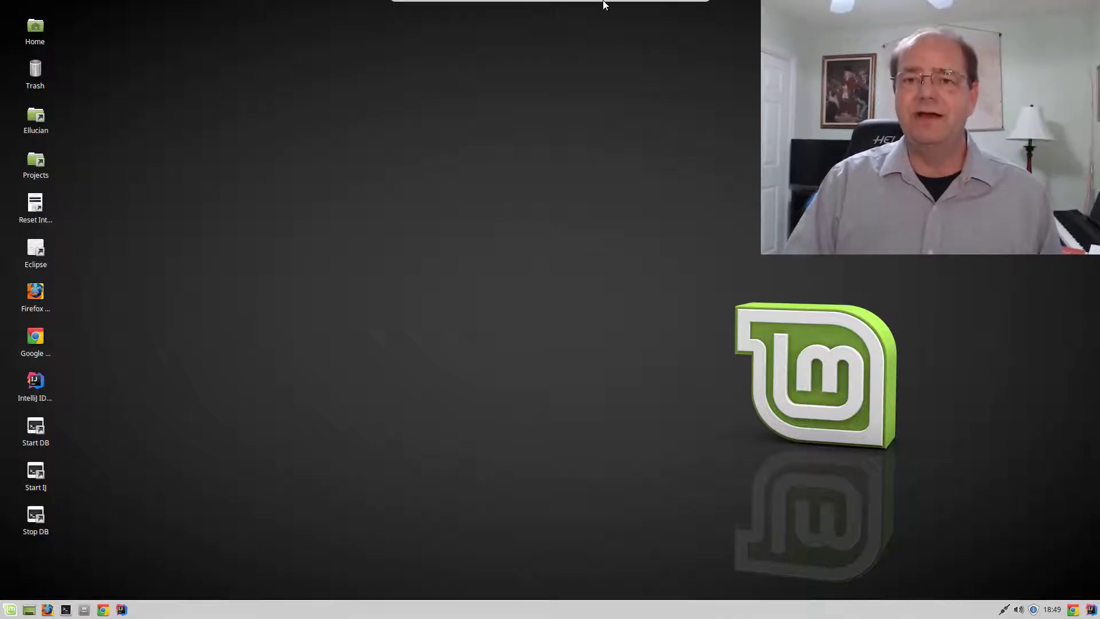
pyautogui.moveTo(611, 6)
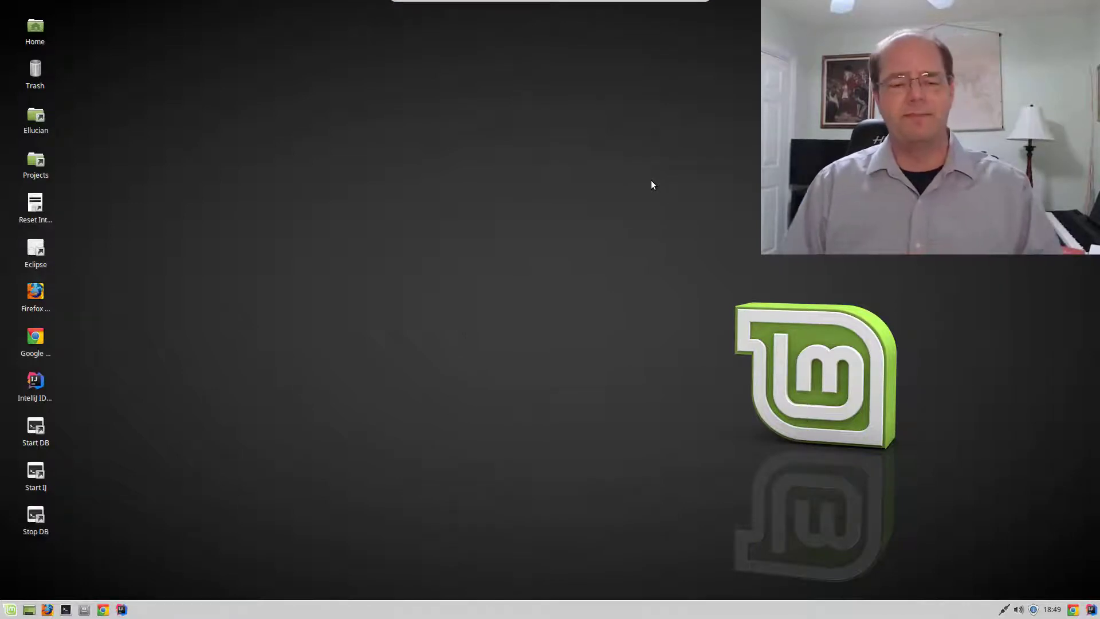
pyautogui.press('Control_R')
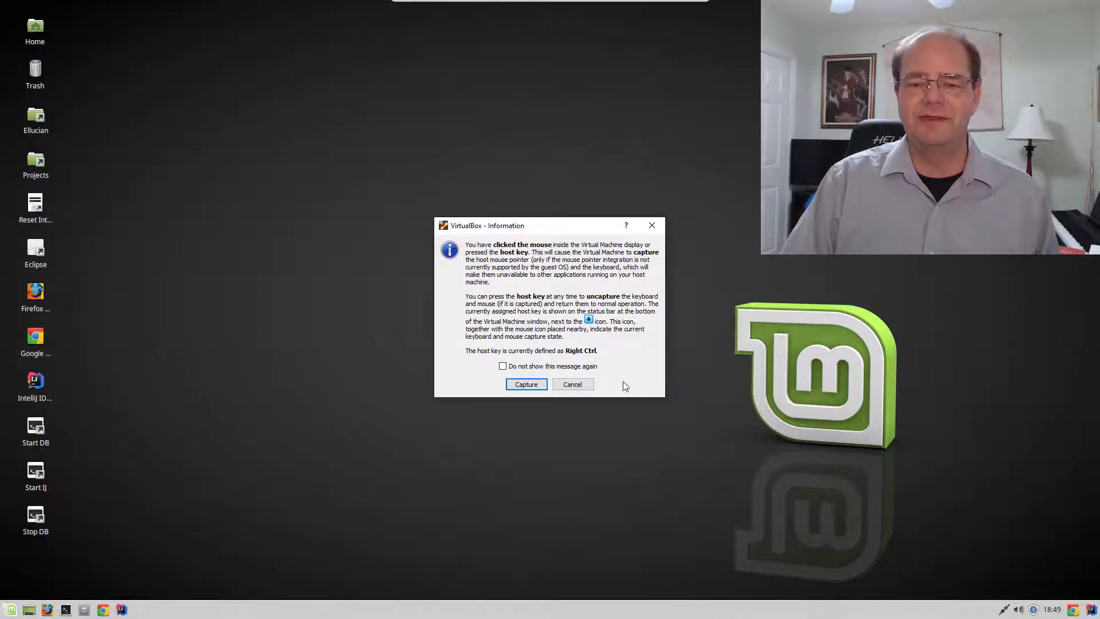
pyautogui.click(653, 226)
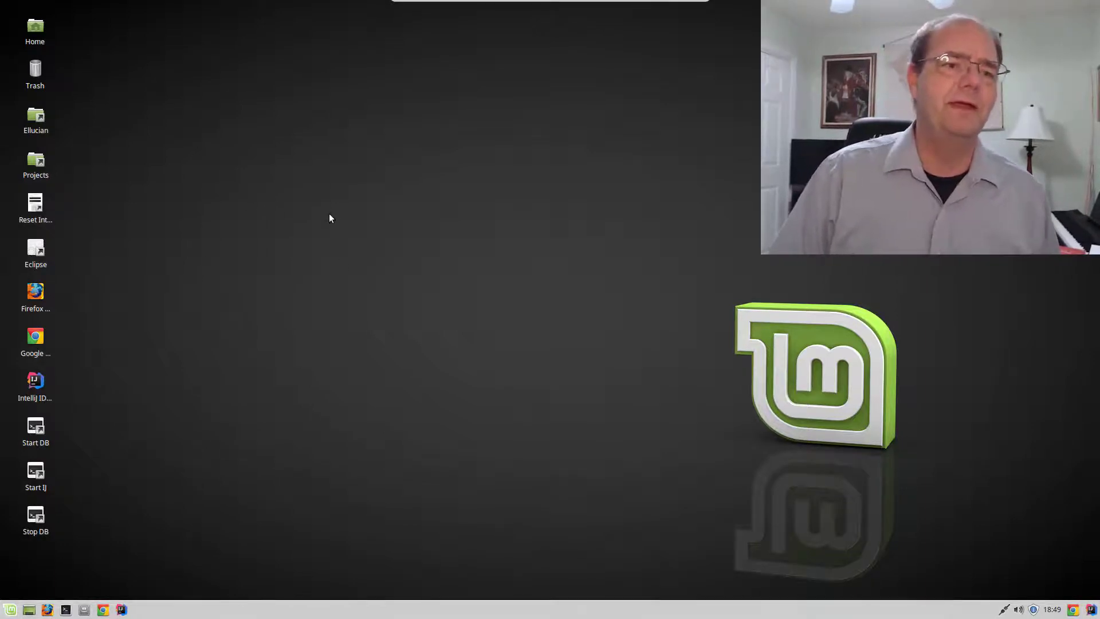
# - Launch Eclipse on the default eclipse-workspace, restore its window and close the Welcome page
pyautogui.doubleClick(36, 249)
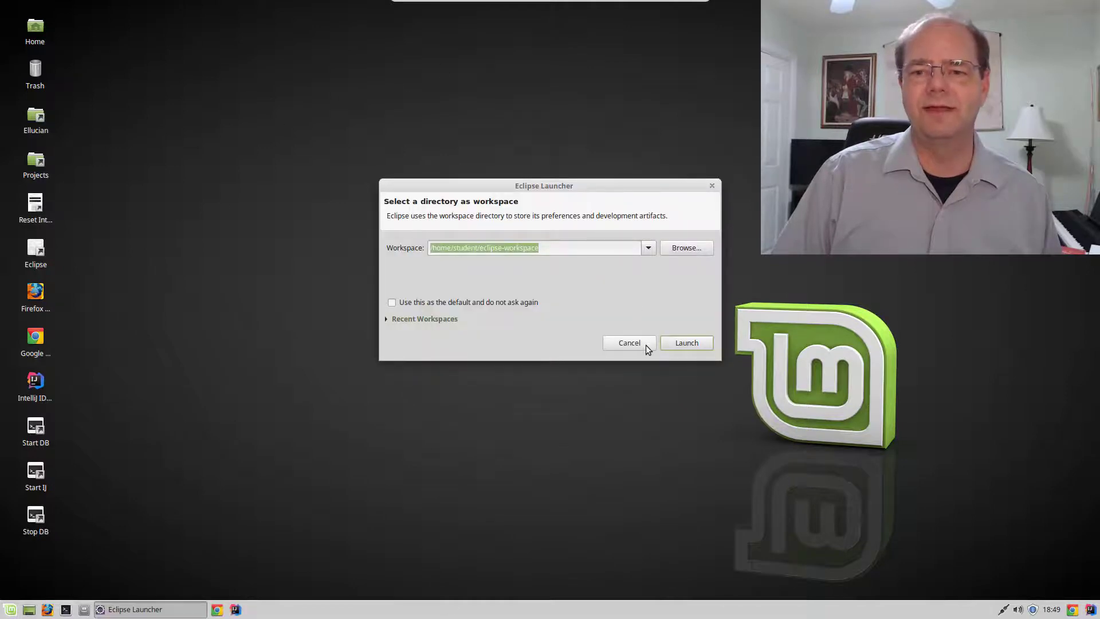
pyautogui.click(702, 342)
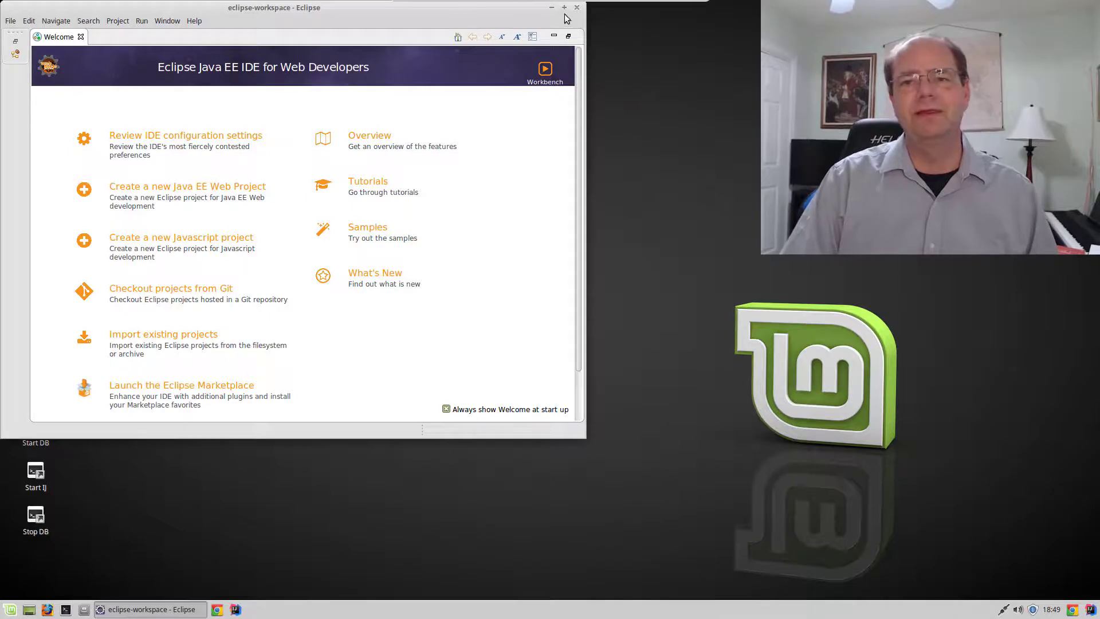
pyautogui.doubleClick(212, 9)
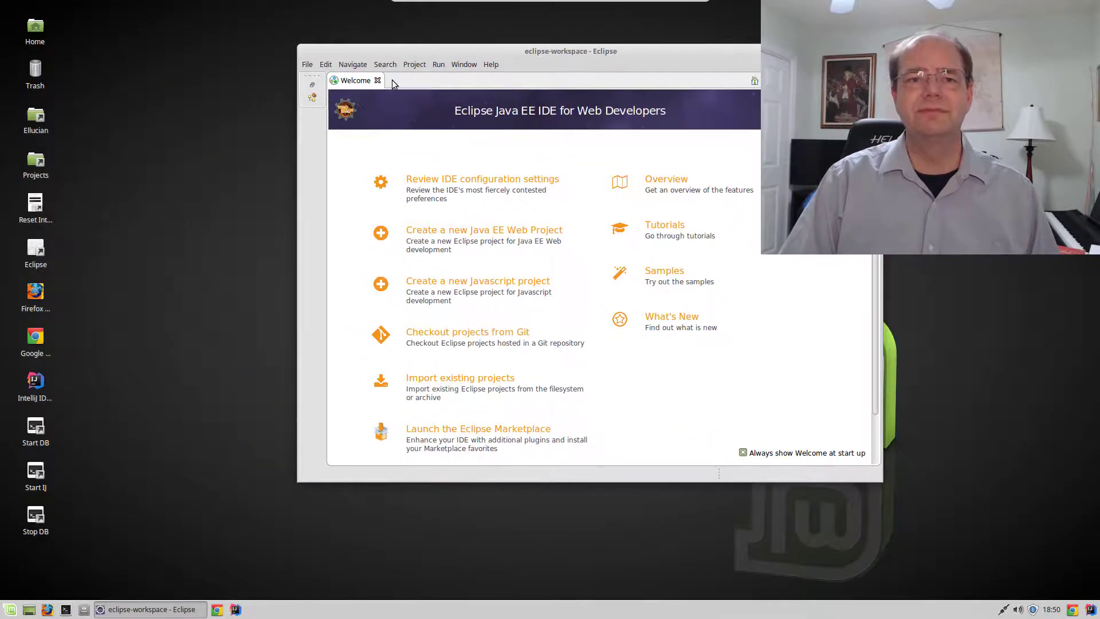
pyautogui.click(378, 80)
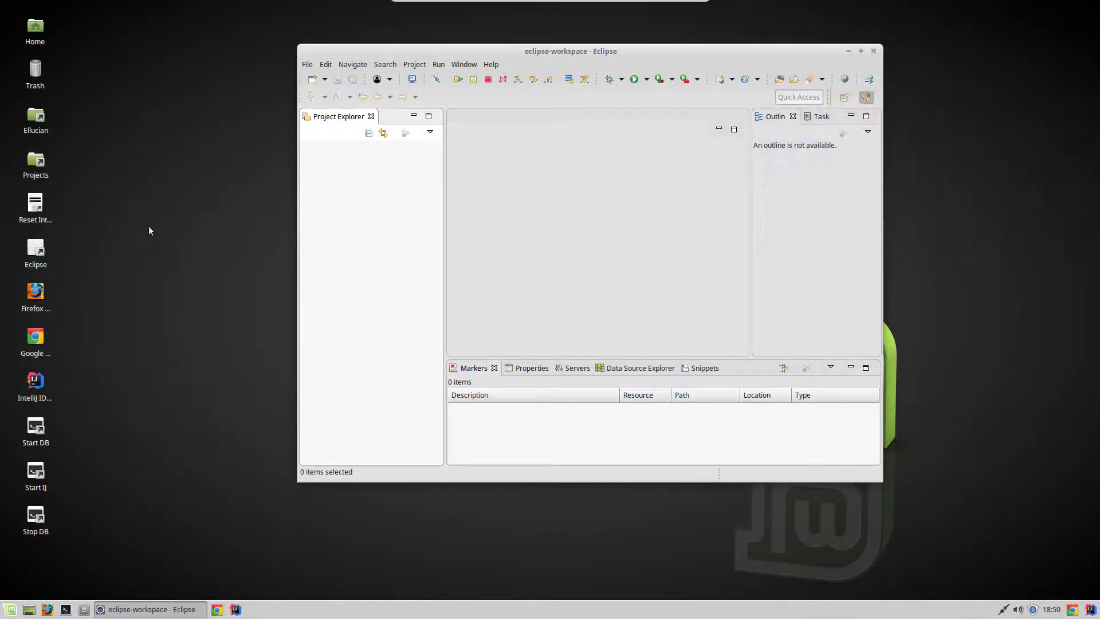
pyautogui.click(150, 212)
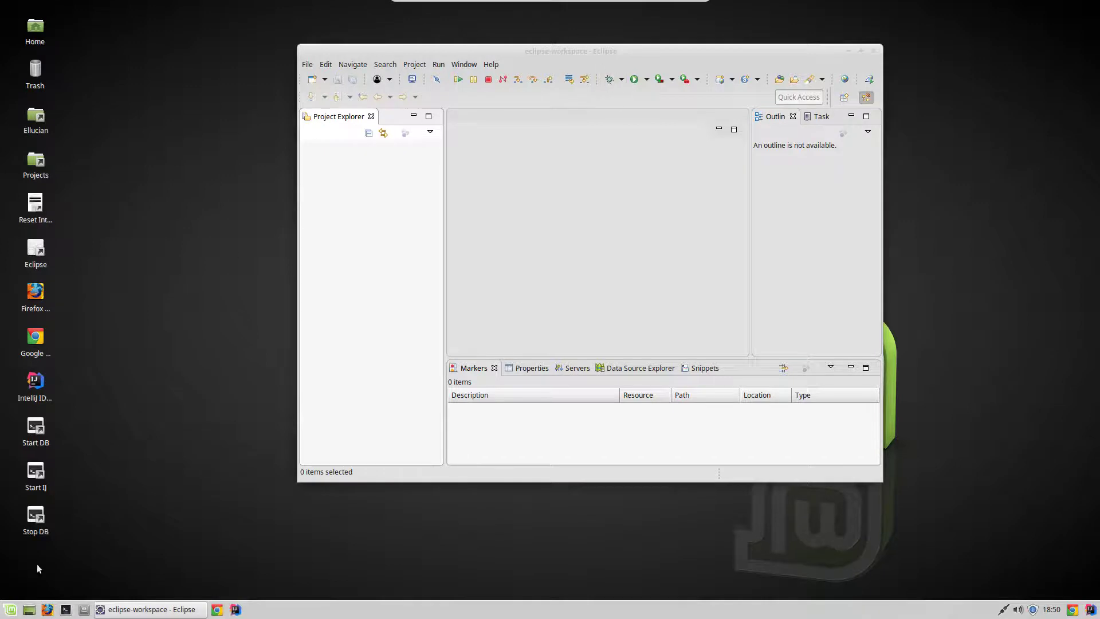
pyautogui.click(10, 610)
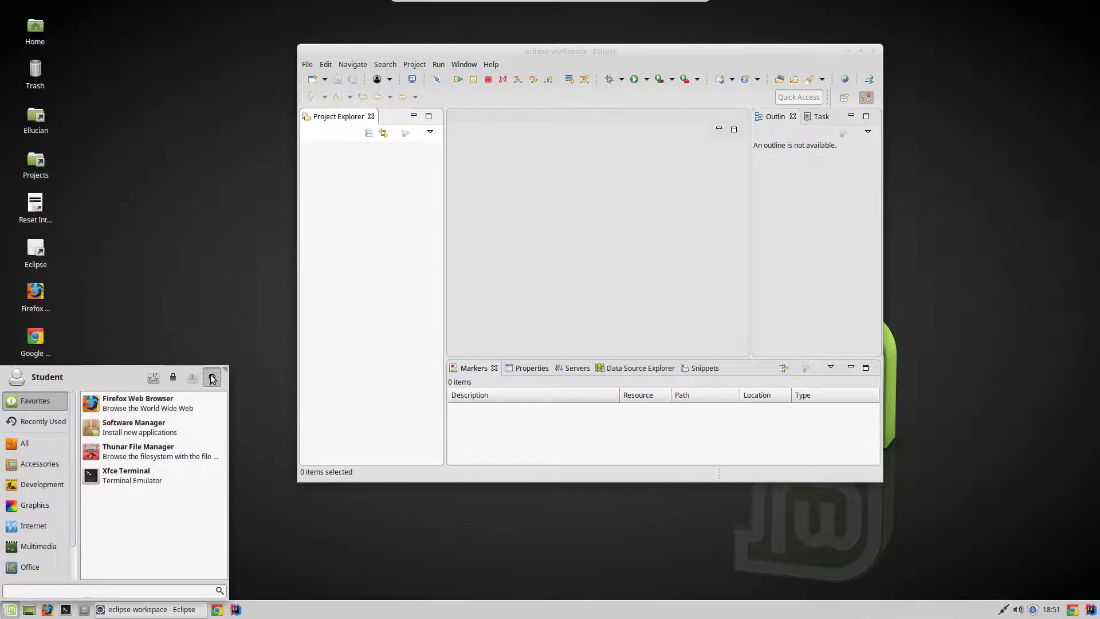
# - Choose Shut Down in the Mint Log out dialog to power off the guest
pyautogui.click(211, 380)
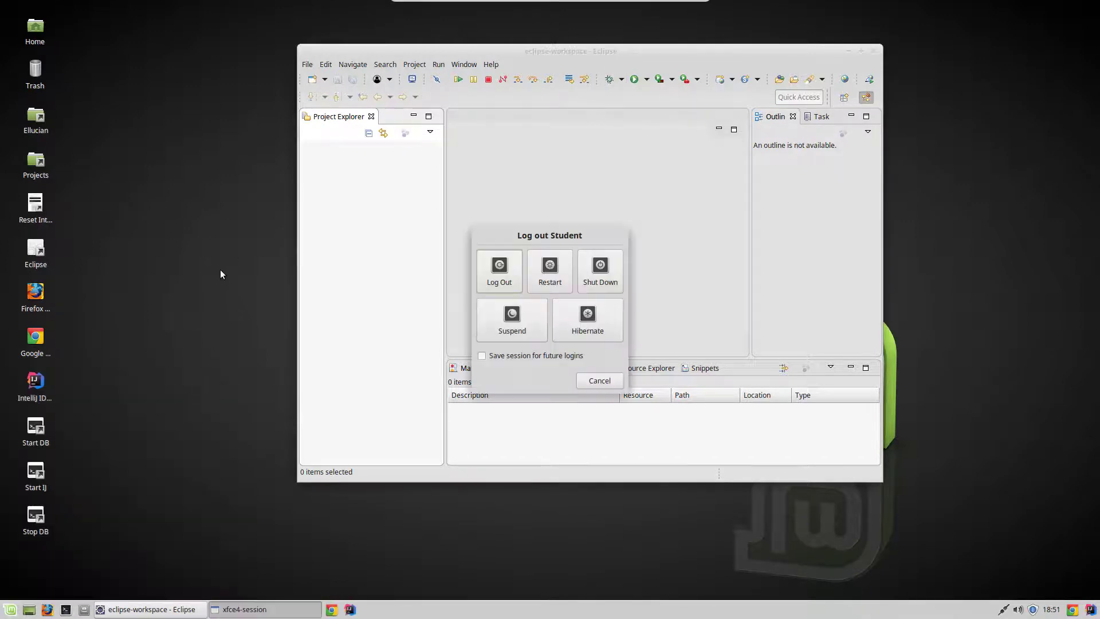
pyautogui.click(608, 272)
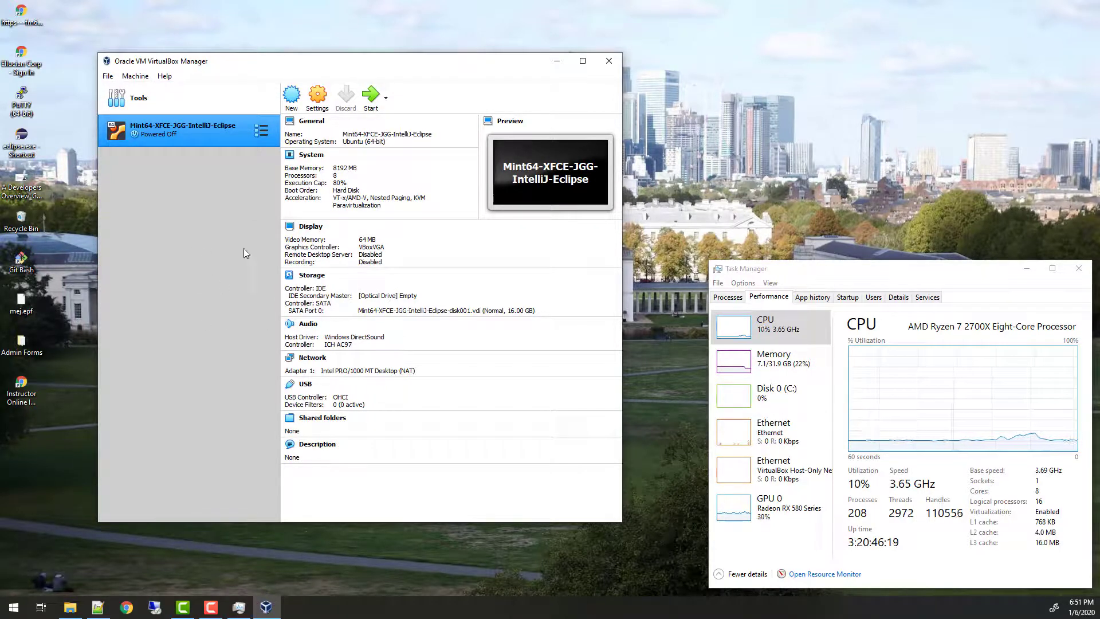
pyautogui.click(740, 109)
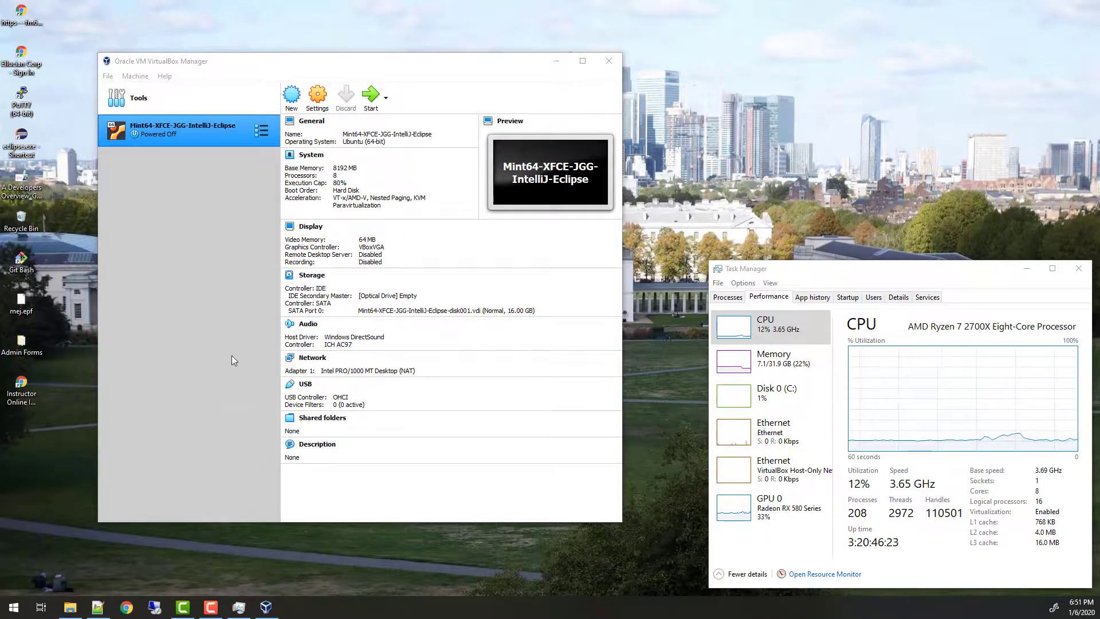
pyautogui.click(211, 362)
pyautogui.click(881, 137)
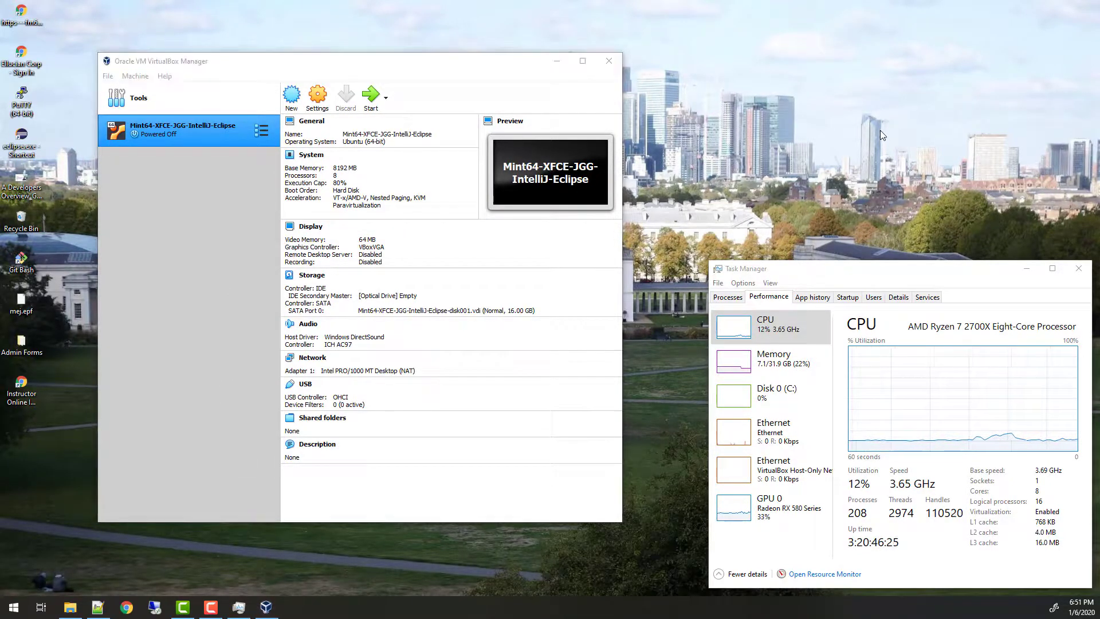